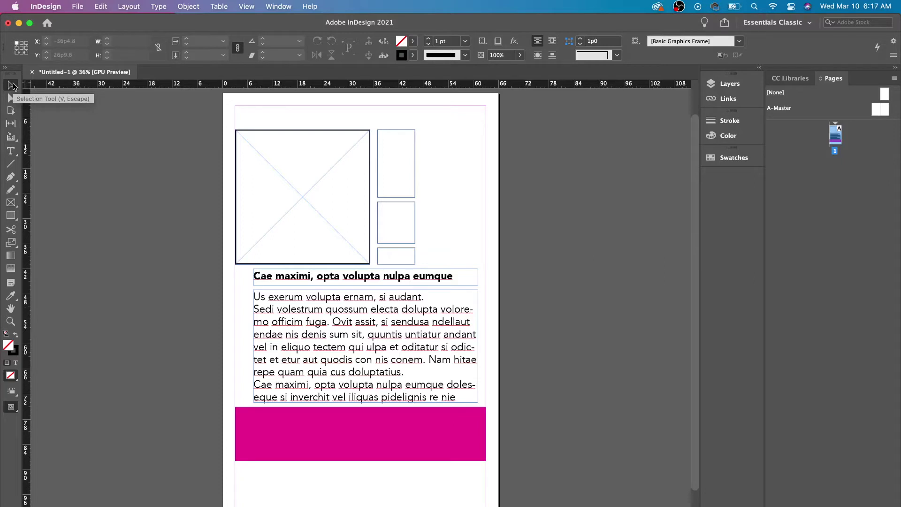
Move the pink bar right and down, undoing an accidental move of the heading
{"action": "left_click", "coordinate": [11, 85]}
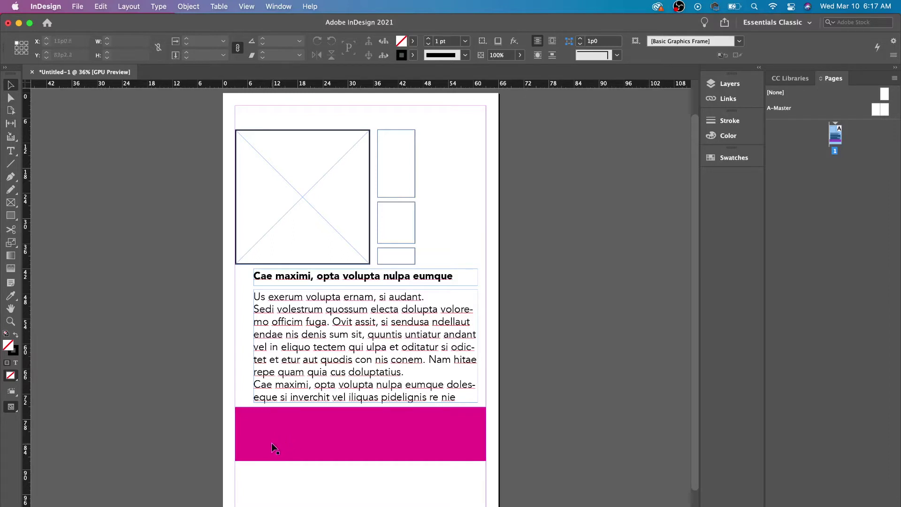
{"action": "left_click", "coordinate": [297, 206]}
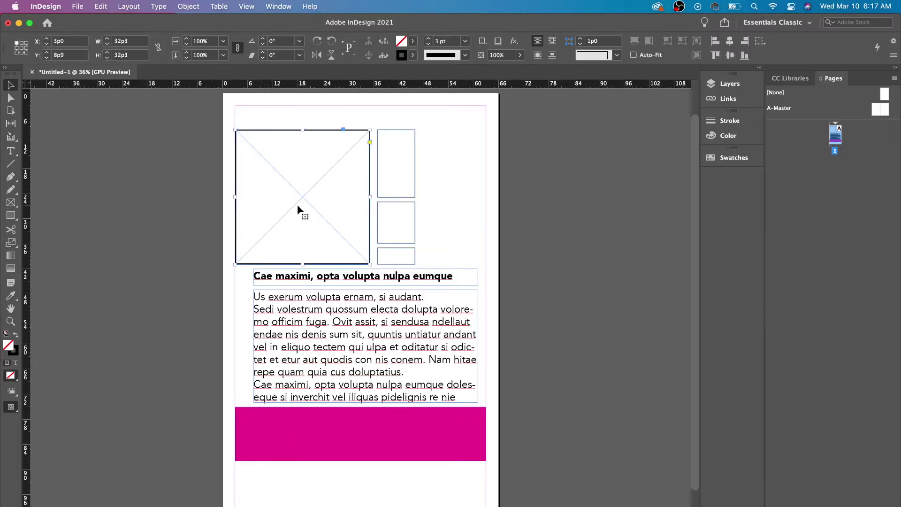
{"action": "left_click", "coordinate": [394, 440]}
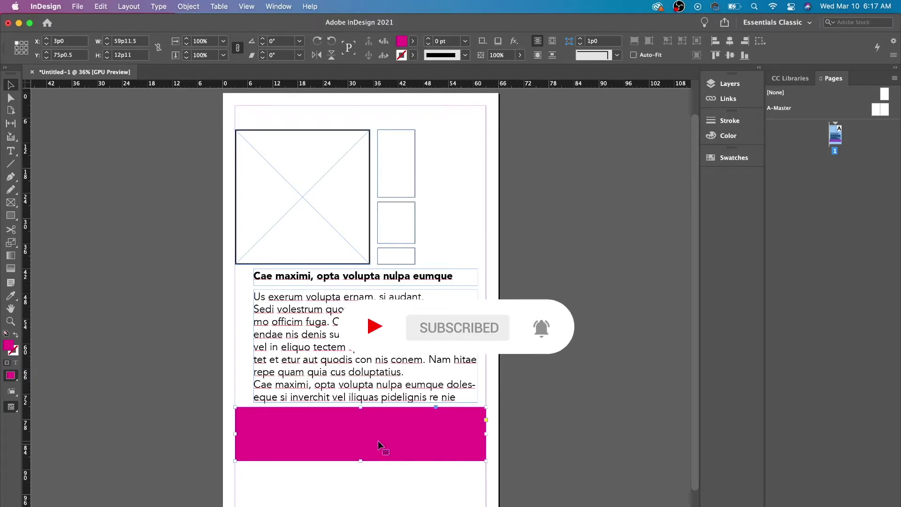
{"action": "left_click_drag", "start_coordinate": [383, 444], "coordinate": [432, 462]}
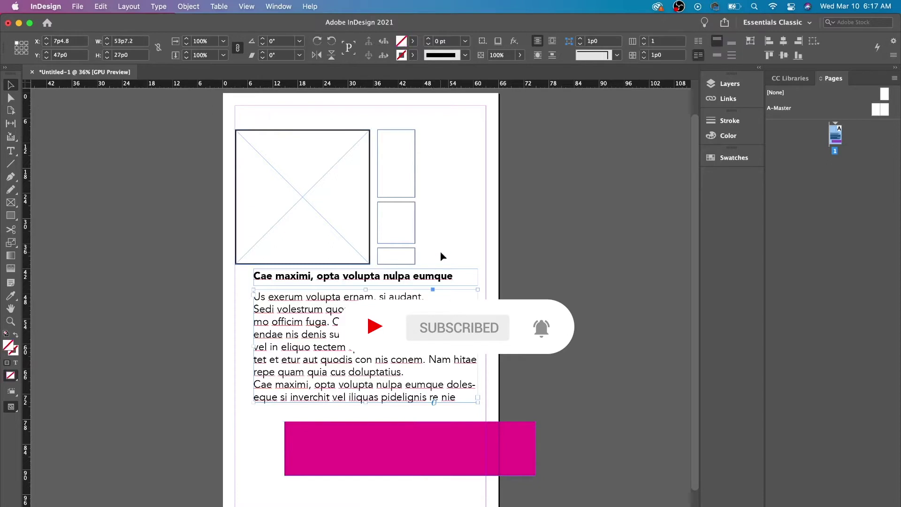
{"action": "left_click_drag", "start_coordinate": [424, 280], "coordinate": [493, 281]}
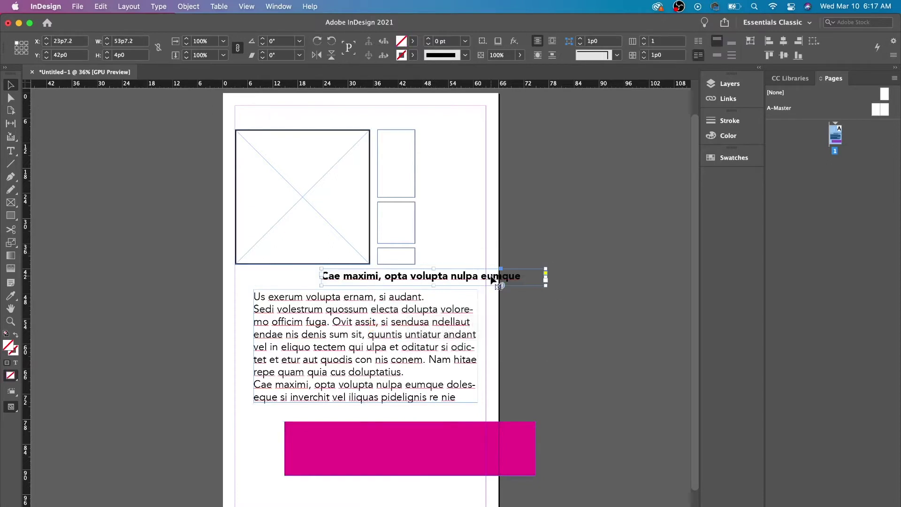
{"action": "key", "text": "super+z"}
Stretch the pink bar's left edge back left to 72p9.1 wide, undoing a trial rotation
{"action": "left_click", "coordinate": [351, 485]}
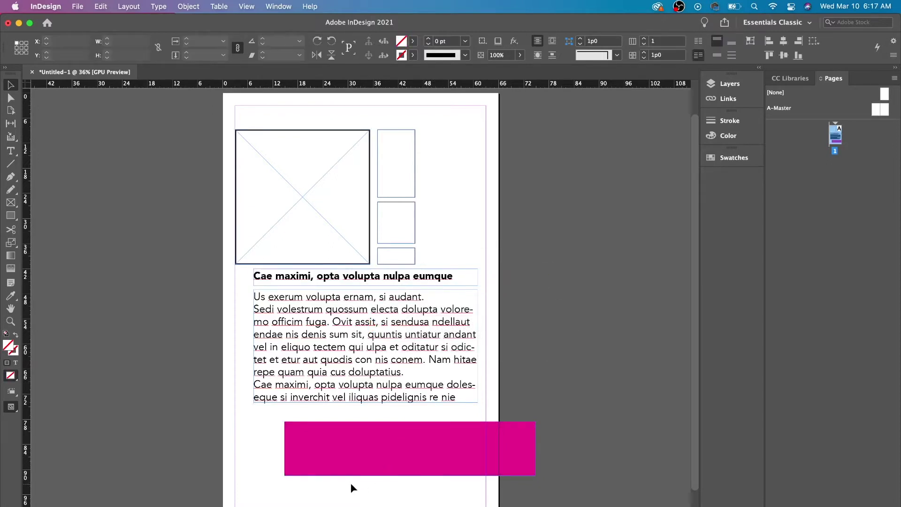
{"action": "left_click", "coordinate": [316, 456]}
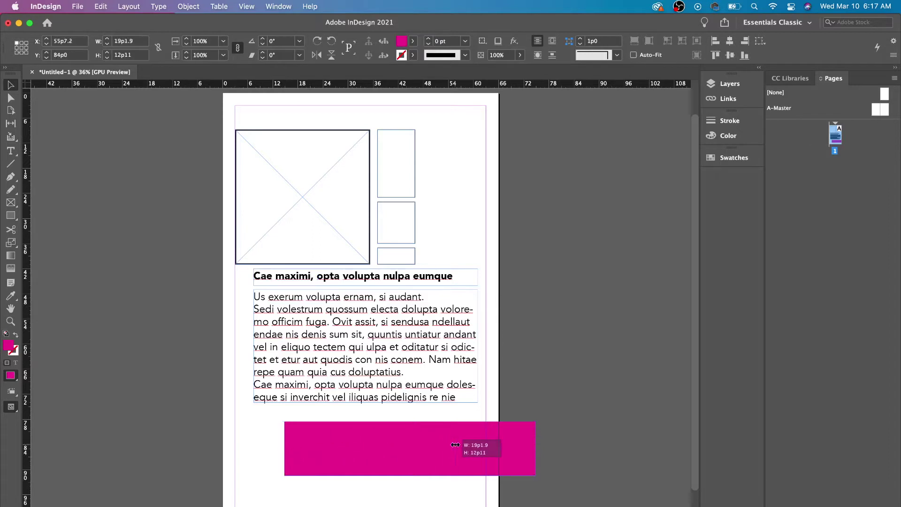
{"action": "left_click_drag", "start_coordinate": [285, 449], "coordinate": [231, 449]}
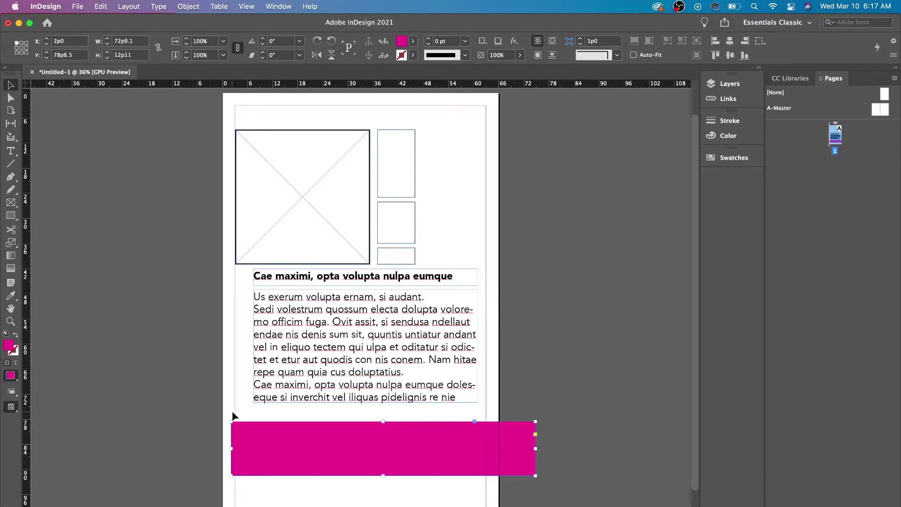
{"action": "left_click_drag", "start_coordinate": [234, 415], "coordinate": [224, 391]}
{"action": "key", "text": "super+z"}
{"action": "left_click", "coordinate": [224, 391]}
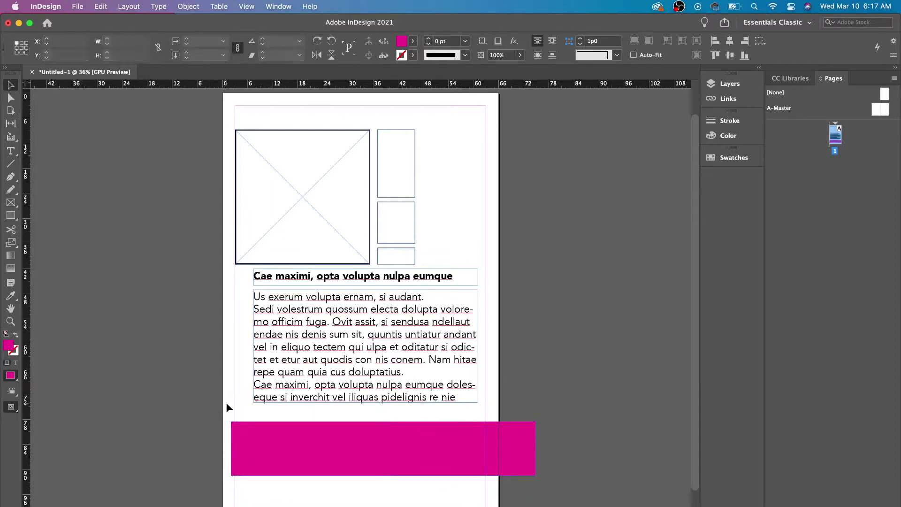
Try several reference points on the pink bar, finally setting the centre one
{"action": "left_click", "coordinate": [257, 441]}
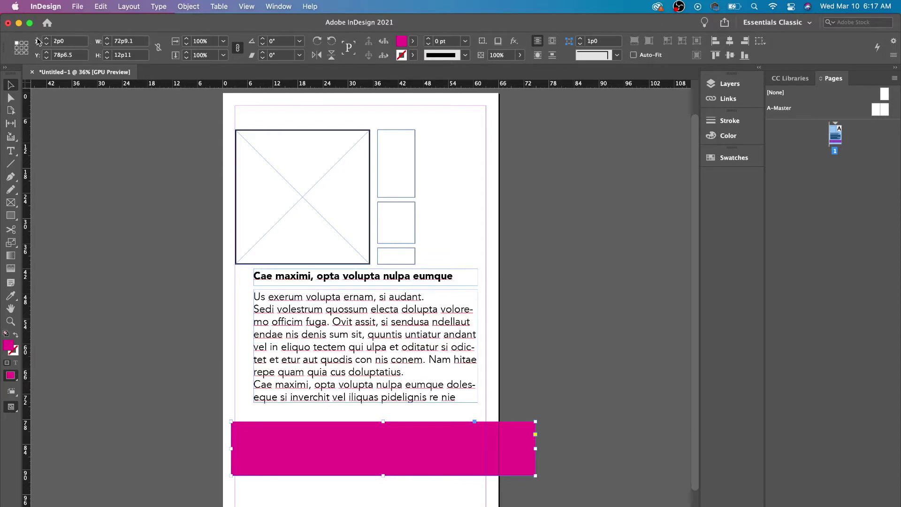
{"action": "left_click", "coordinate": [22, 42]}
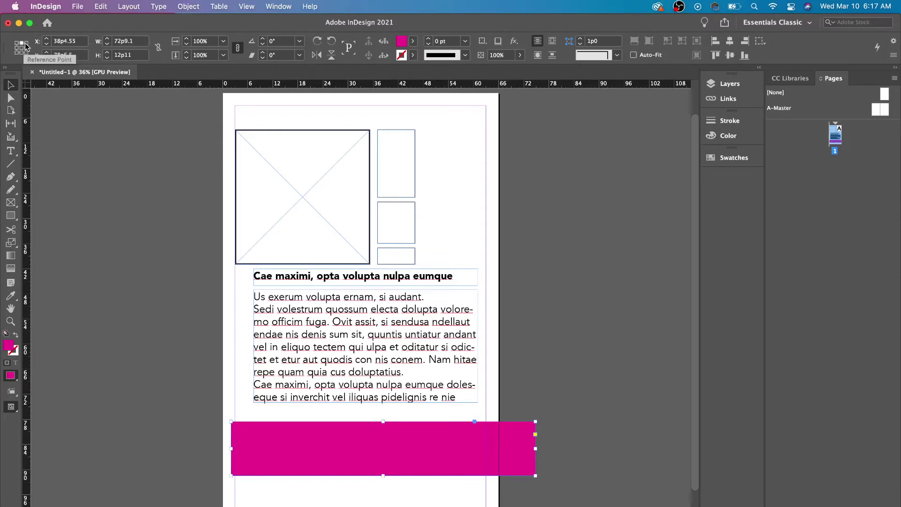
{"action": "left_click", "coordinate": [26, 43]}
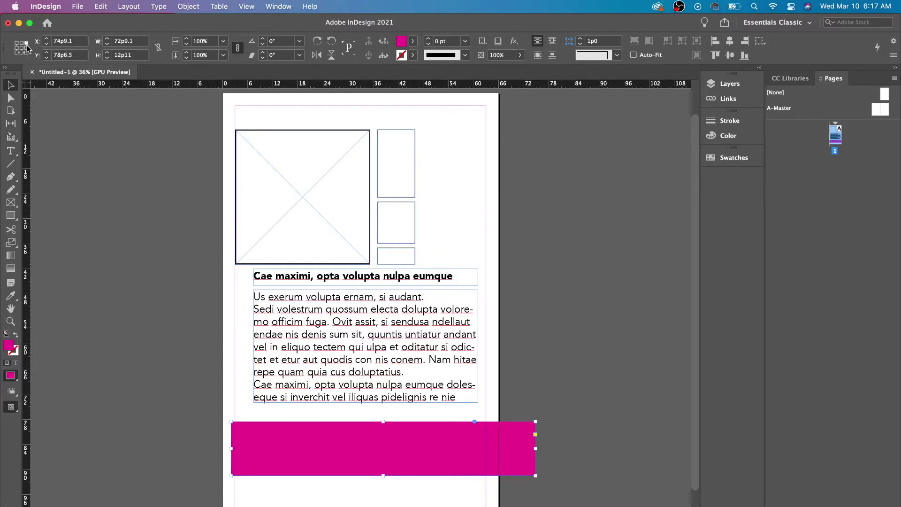
{"action": "left_click", "coordinate": [27, 47]}
{"action": "left_click", "coordinate": [22, 47]}
{"action": "left_click", "coordinate": [18, 48]}
{"action": "left_click", "coordinate": [21, 47]}
{"action": "left_click", "coordinate": [17, 54]}
{"action": "left_click", "coordinate": [22, 48]}
Nudge the pink bar right and up with the X/Y steppers, using the top-right reference point
{"action": "left_click", "coordinate": [49, 39]}
{"action": "left_click", "coordinate": [49, 38]}
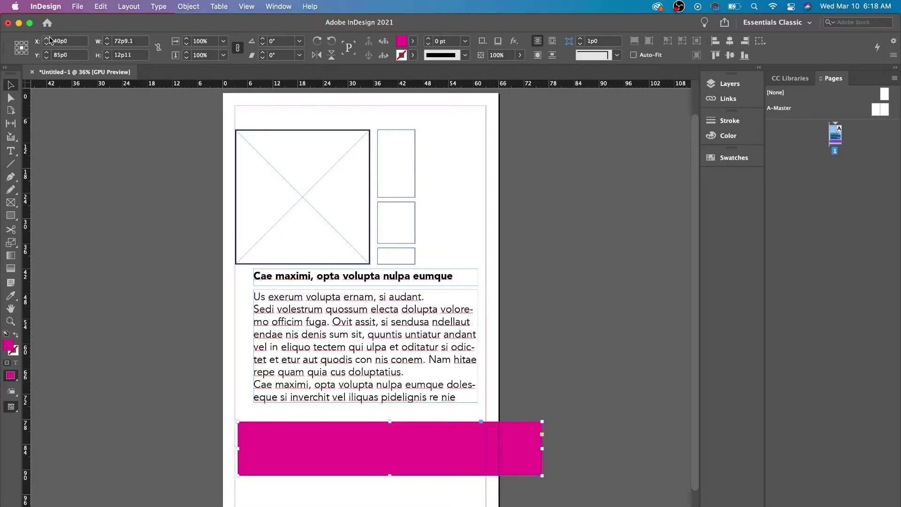
{"action": "left_click", "coordinate": [50, 40]}
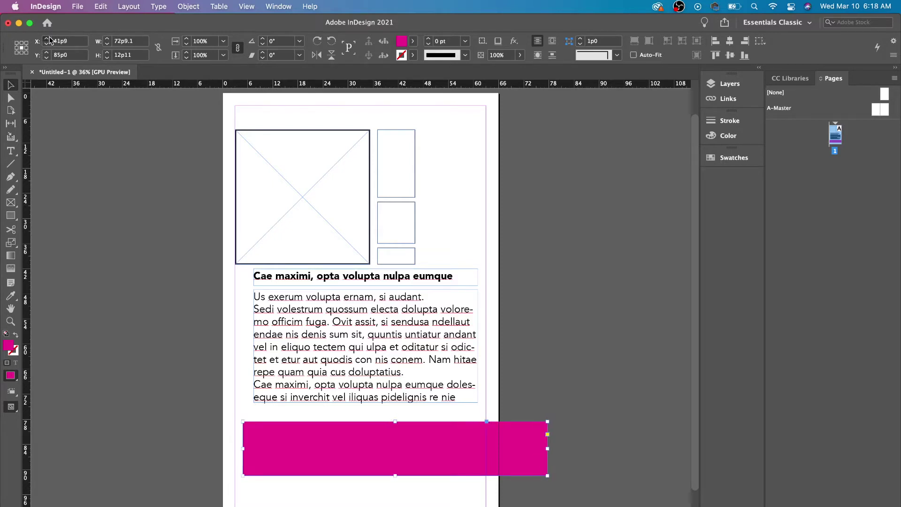
{"action": "left_click", "coordinate": [49, 40]}
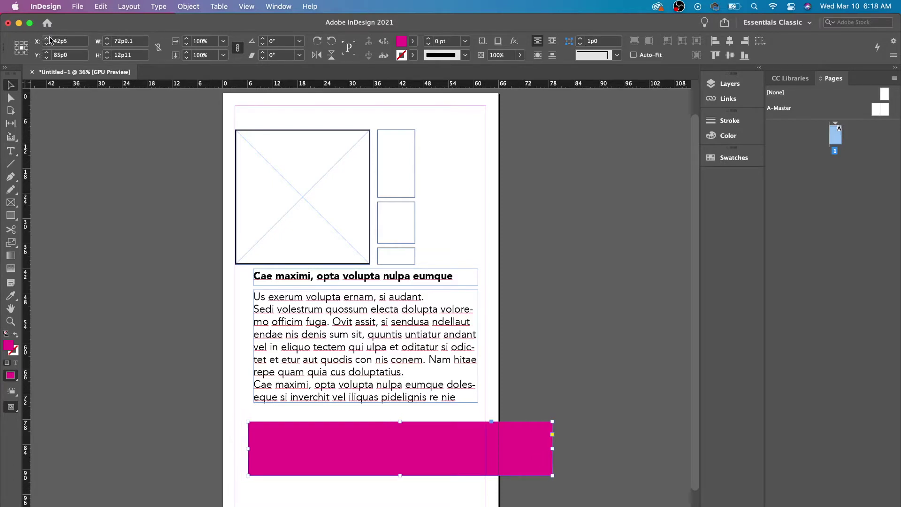
{"action": "left_click", "coordinate": [27, 42]}
{"action": "left_click", "coordinate": [45, 39]}
{"action": "left_click", "coordinate": [45, 39]}
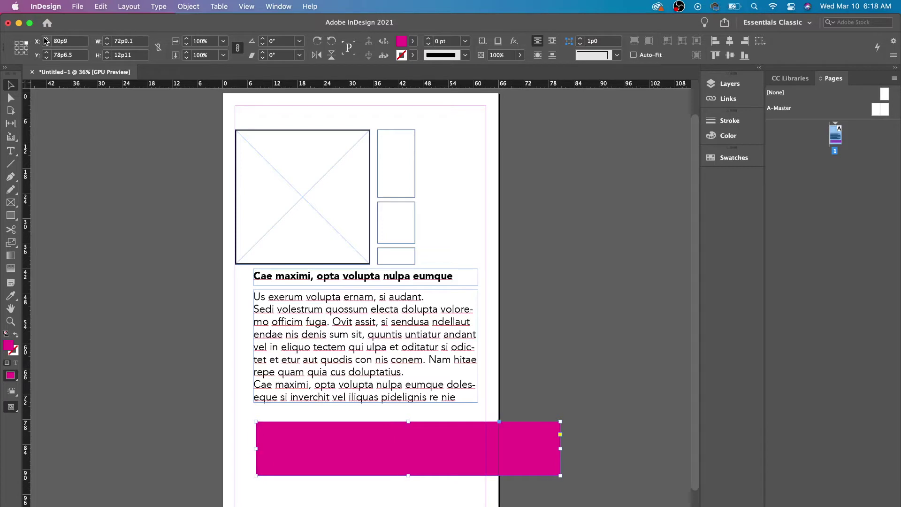
{"action": "left_click", "coordinate": [46, 57]}
{"action": "left_click", "coordinate": [46, 57]}
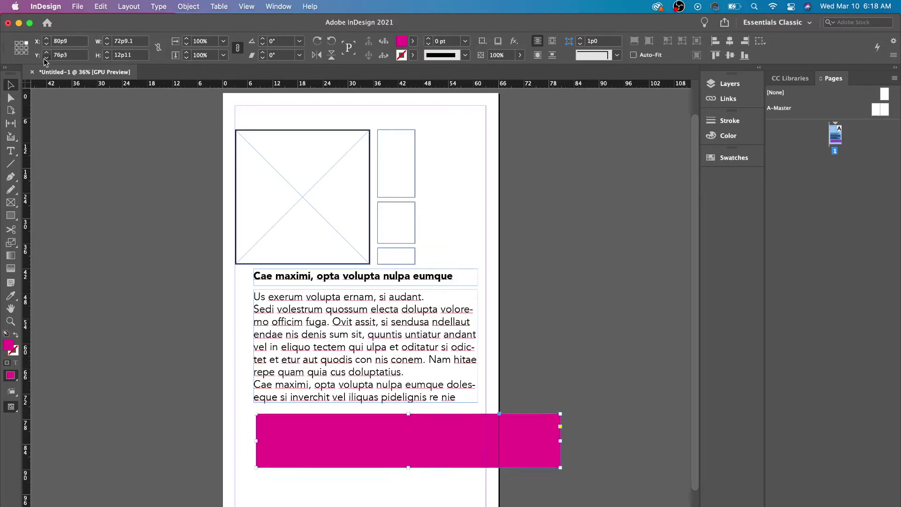
{"action": "left_click", "coordinate": [43, 58]}
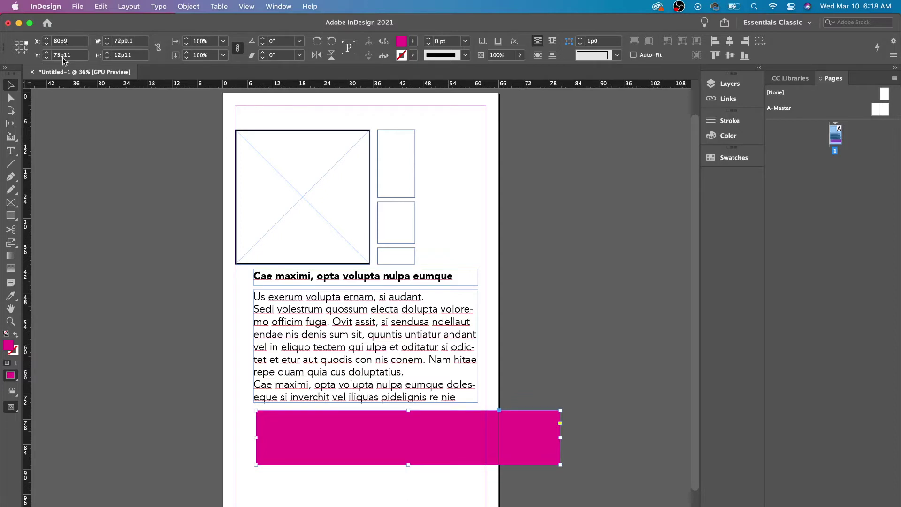
Nudge the bar further right and up, then back down a step, reaching X 81p3, Y 75p3
{"action": "left_click", "coordinate": [47, 40]}
{"action": "left_click", "coordinate": [47, 39]}
{"action": "left_click", "coordinate": [47, 40]}
{"action": "left_click", "coordinate": [46, 57]}
{"action": "left_click", "coordinate": [47, 57]}
{"action": "left_click", "coordinate": [47, 57]}
{"action": "left_click", "coordinate": [47, 57]}
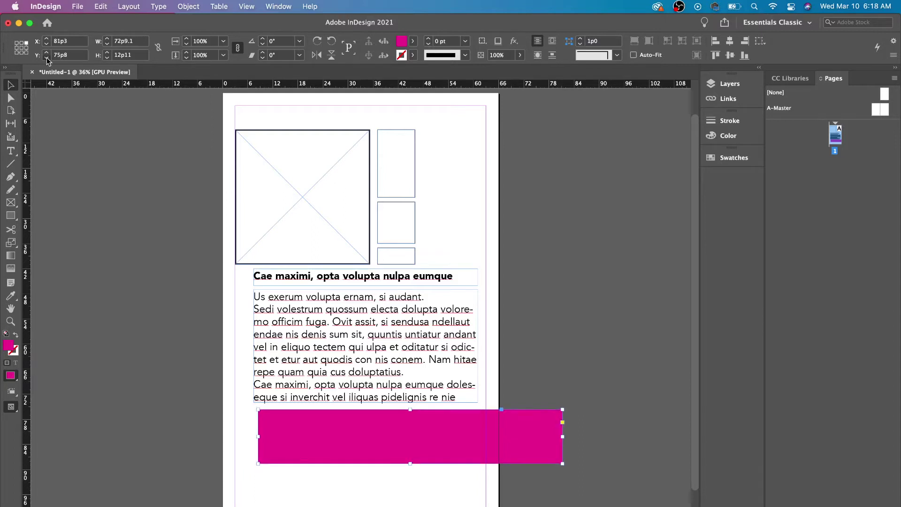
{"action": "left_click", "coordinate": [47, 57]}
{"action": "left_click", "coordinate": [47, 57]}
{"action": "left_click", "coordinate": [46, 57]}
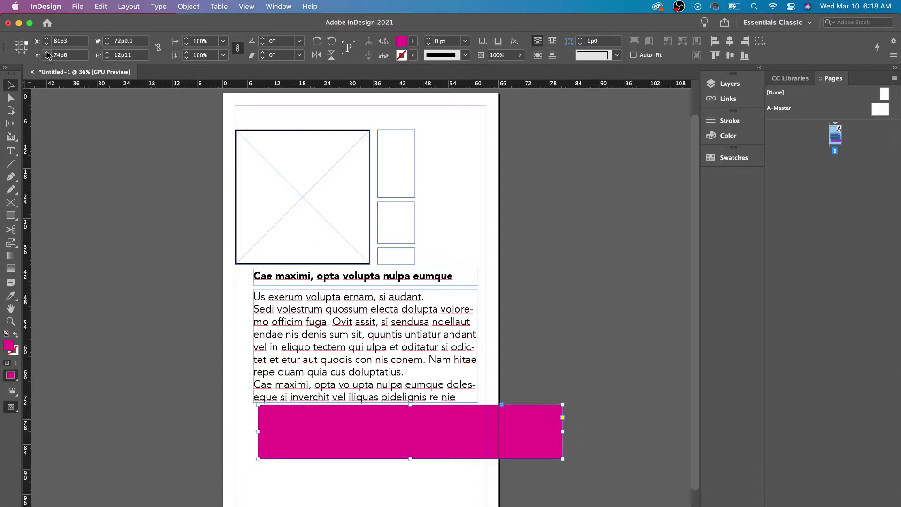
{"action": "left_click", "coordinate": [47, 53]}
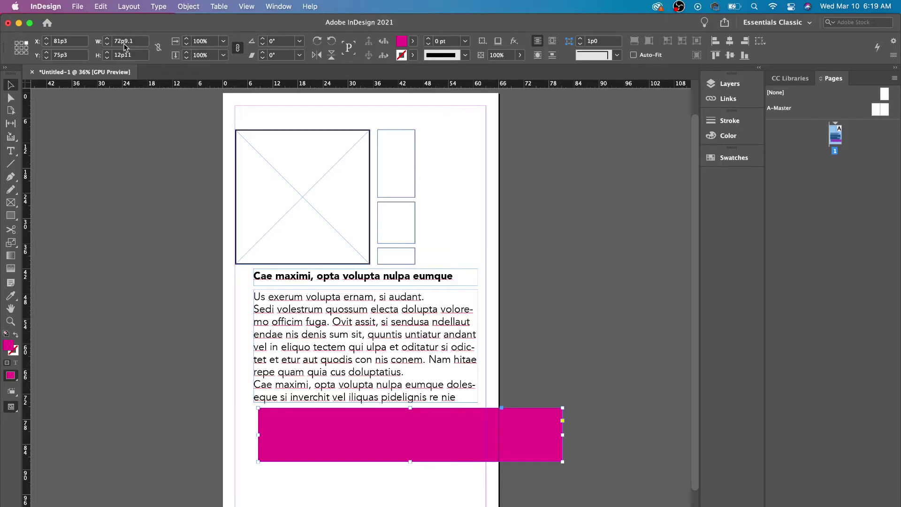
Enlarge the pink bar proportionally with the constrain-proportions option on
{"action": "left_click", "coordinate": [158, 49]}
{"action": "left_click", "coordinate": [108, 40]}
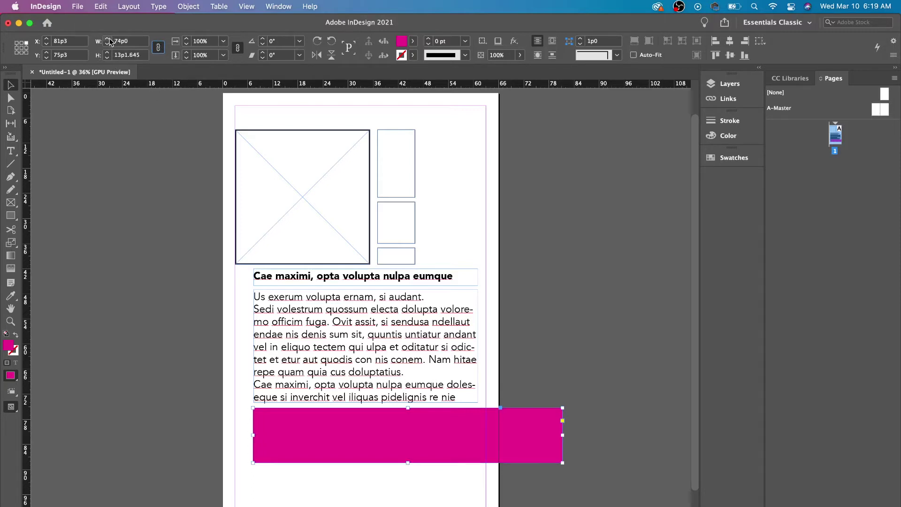
{"action": "left_click", "coordinate": [109, 40]}
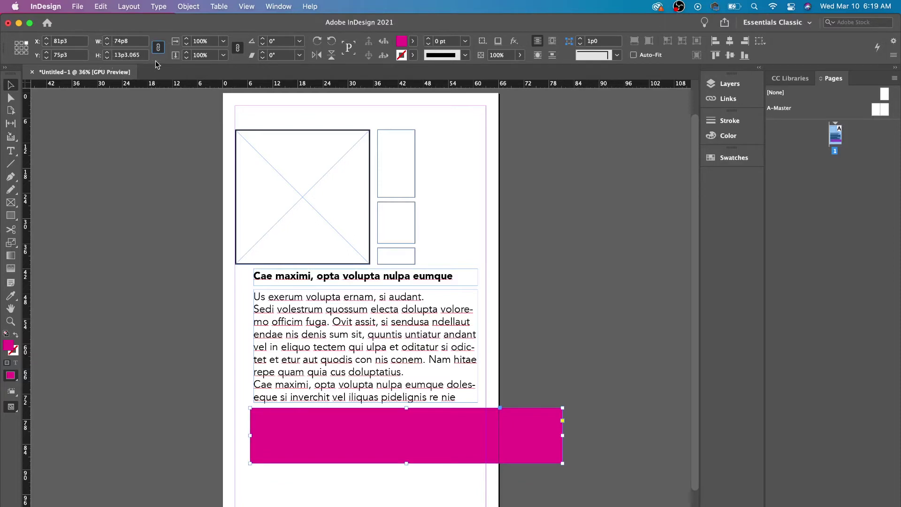
{"action": "left_click", "coordinate": [184, 39]}
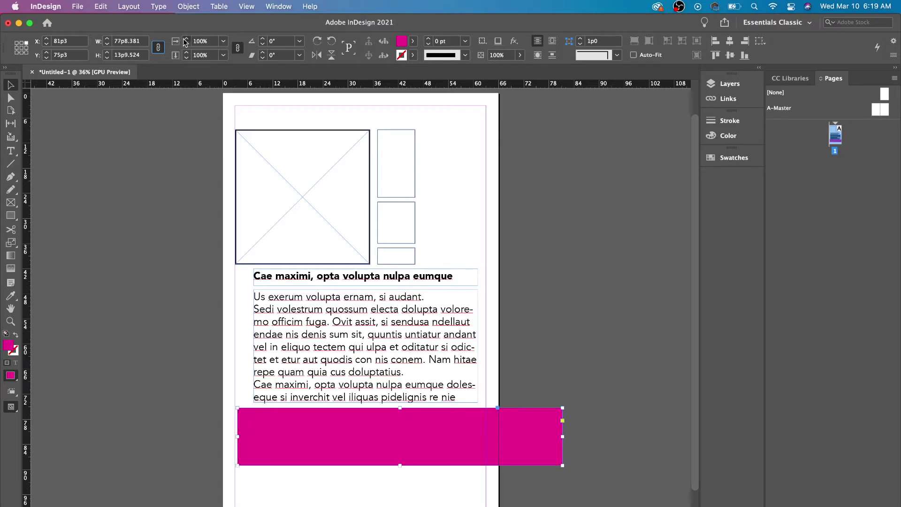
{"action": "left_click", "coordinate": [184, 40]}
{"action": "left_click", "coordinate": [184, 40]}
{"action": "left_click", "coordinate": [184, 40]}
{"action": "left_click", "coordinate": [184, 40]}
{"action": "left_click", "coordinate": [184, 40]}
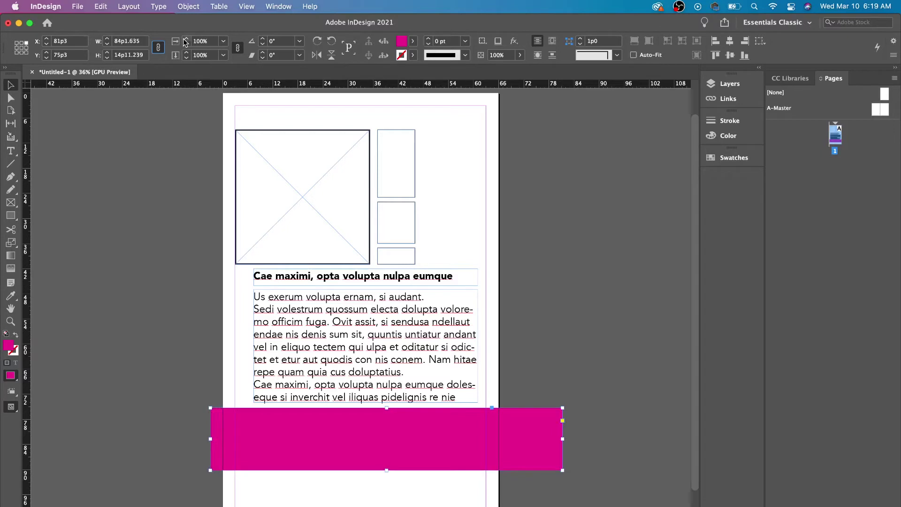
Unlink the scale values and adjust height and width independently to 75p8.672 by 14p5.121
{"action": "left_click", "coordinate": [159, 47]}
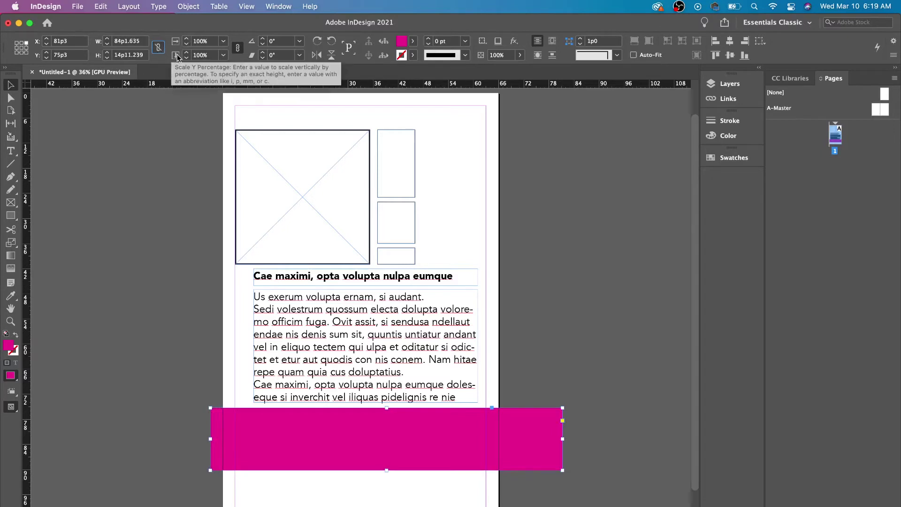
{"action": "left_click", "coordinate": [237, 48]}
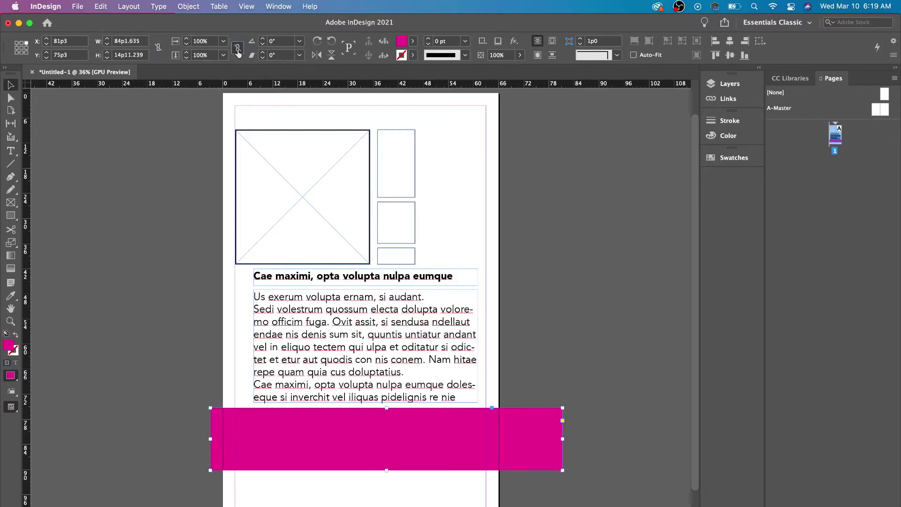
{"action": "left_click", "coordinate": [188, 58]}
{"action": "left_click", "coordinate": [189, 58]}
{"action": "left_click", "coordinate": [189, 59]}
{"action": "left_click", "coordinate": [189, 58]}
{"action": "left_click", "coordinate": [188, 59]}
{"action": "left_click", "coordinate": [189, 58]}
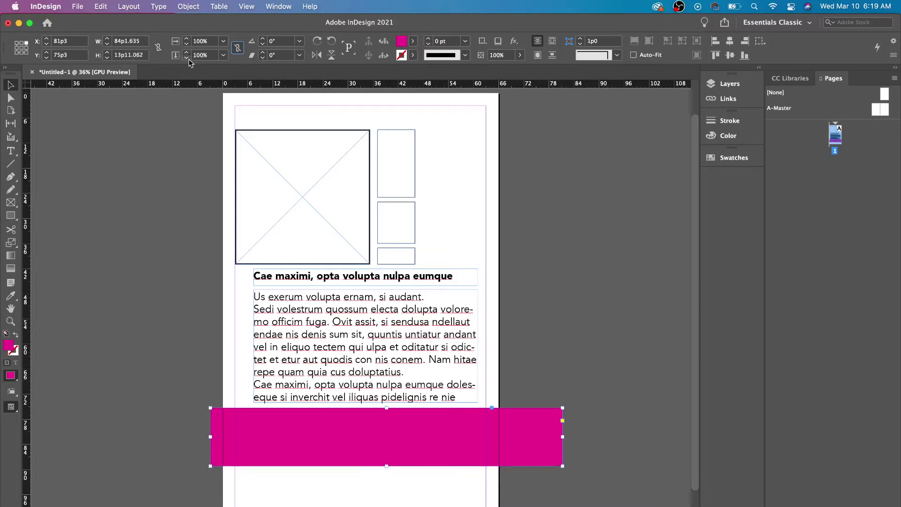
{"action": "left_click", "coordinate": [188, 58]}
{"action": "left_click", "coordinate": [189, 59]}
{"action": "left_click", "coordinate": [188, 58]}
{"action": "left_click", "coordinate": [189, 58]}
{"action": "left_click", "coordinate": [189, 58]}
{"action": "left_click", "coordinate": [188, 59]}
{"action": "left_click", "coordinate": [189, 59]}
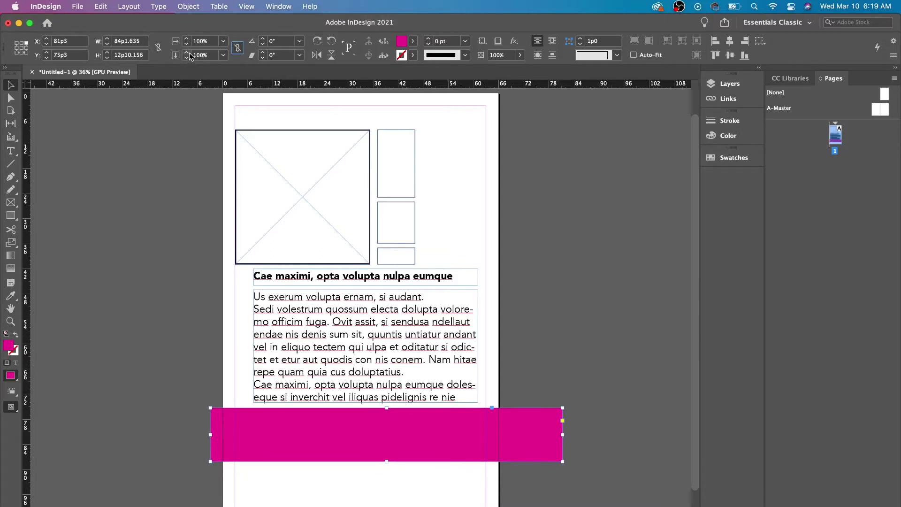
{"action": "left_click", "coordinate": [187, 52]}
{"action": "left_click", "coordinate": [188, 52]}
{"action": "left_click", "coordinate": [188, 52]}
{"action": "left_click", "coordinate": [187, 52]}
{"action": "left_click", "coordinate": [188, 52]}
{"action": "left_click", "coordinate": [188, 52]}
{"action": "left_click", "coordinate": [188, 52]}
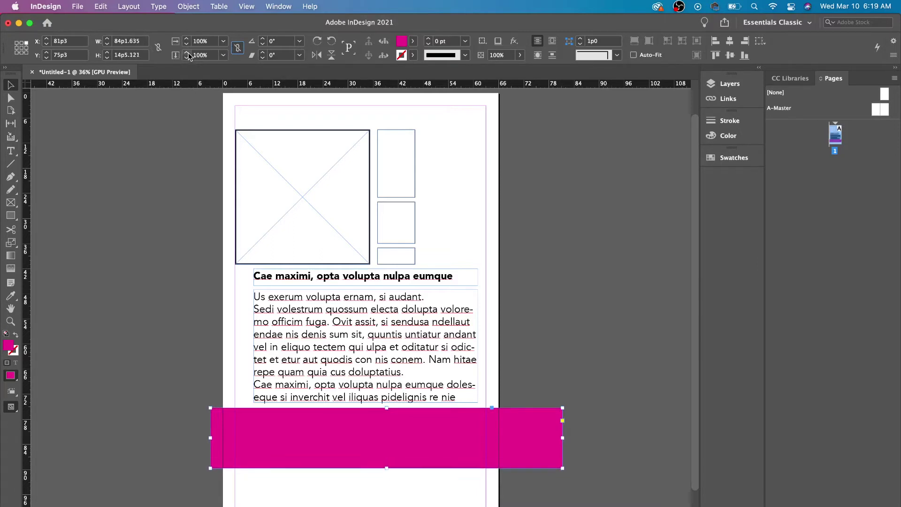
{"action": "left_click", "coordinate": [188, 45], "text": "shift"}
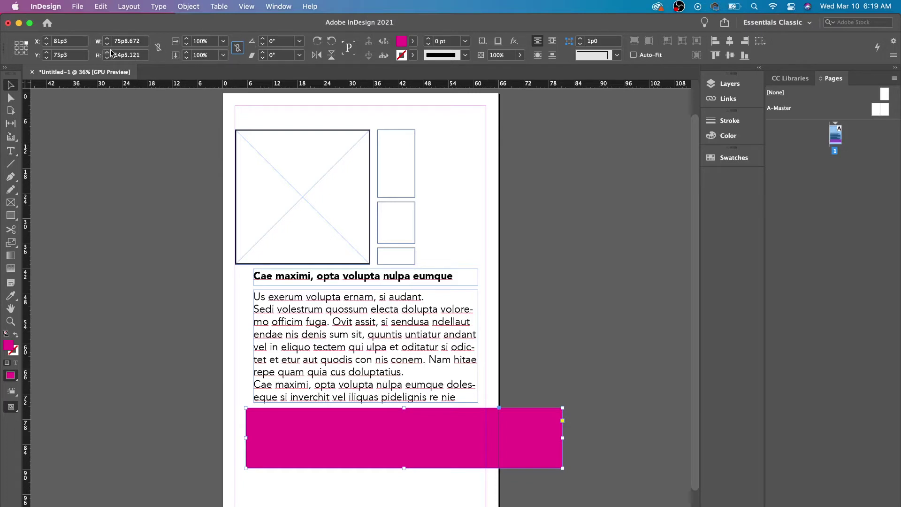
Tilt the rectangle a few degrees counter-clockwise, then set the reference point to centre
{"action": "left_click", "coordinate": [264, 39]}
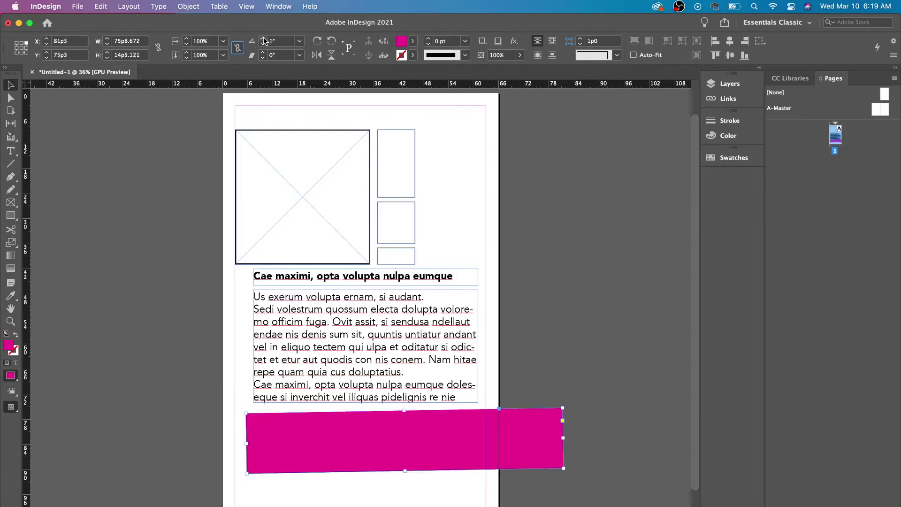
{"action": "left_click", "coordinate": [263, 39]}
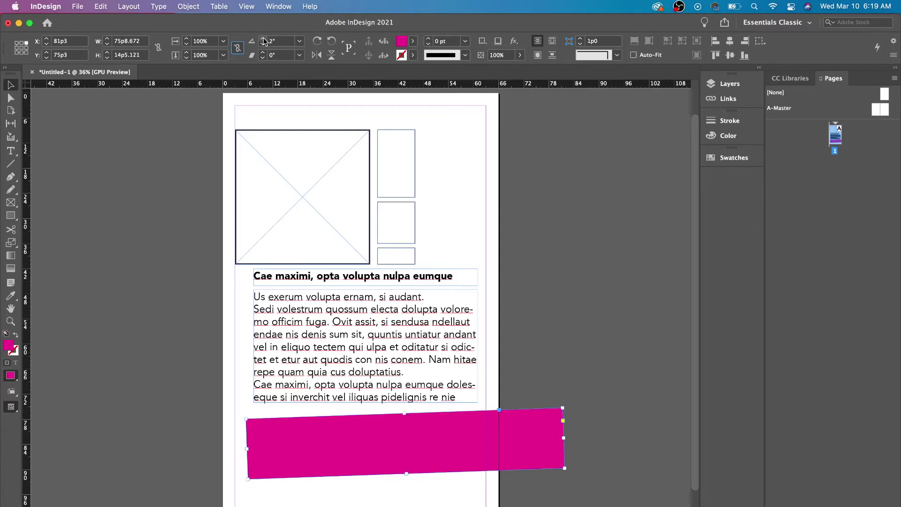
{"action": "left_click", "coordinate": [263, 39]}
{"action": "left_click", "coordinate": [263, 39]}
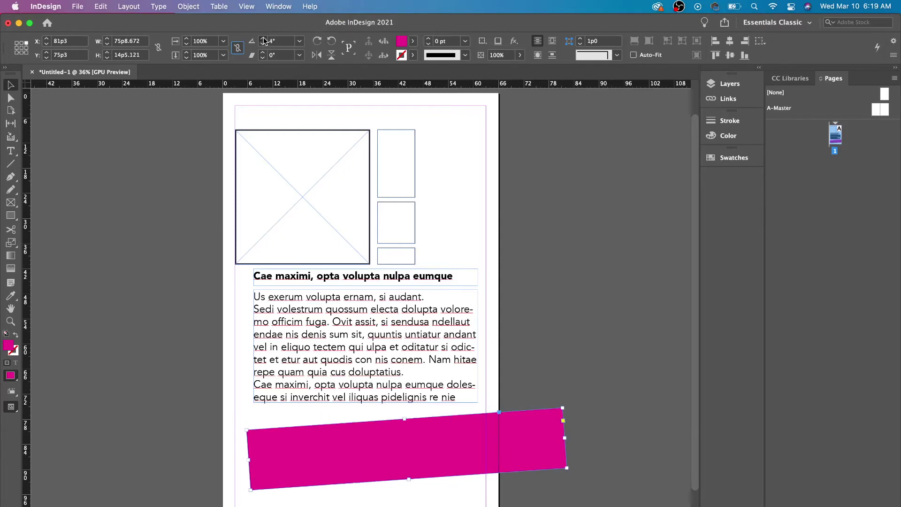
{"action": "left_click", "coordinate": [263, 39]}
{"action": "left_click", "coordinate": [263, 39]}
{"action": "left_click", "coordinate": [263, 39]}
{"action": "left_click", "coordinate": [263, 39]}
{"action": "left_click", "coordinate": [264, 39]}
{"action": "left_click", "coordinate": [264, 39]}
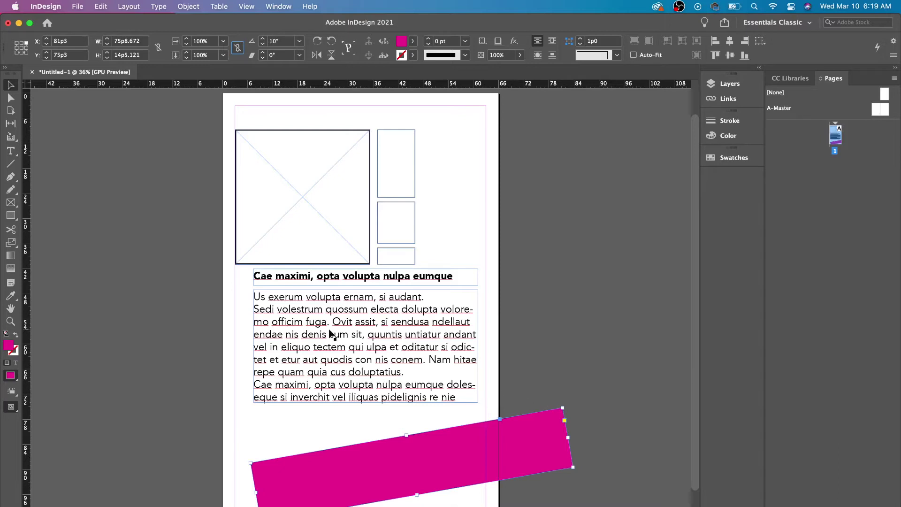
{"action": "left_click", "coordinate": [21, 47]}
Step the rotation angle down to -32° around the rectangle's centre
{"action": "left_click", "coordinate": [262, 45]}
{"action": "left_click", "coordinate": [262, 45]}
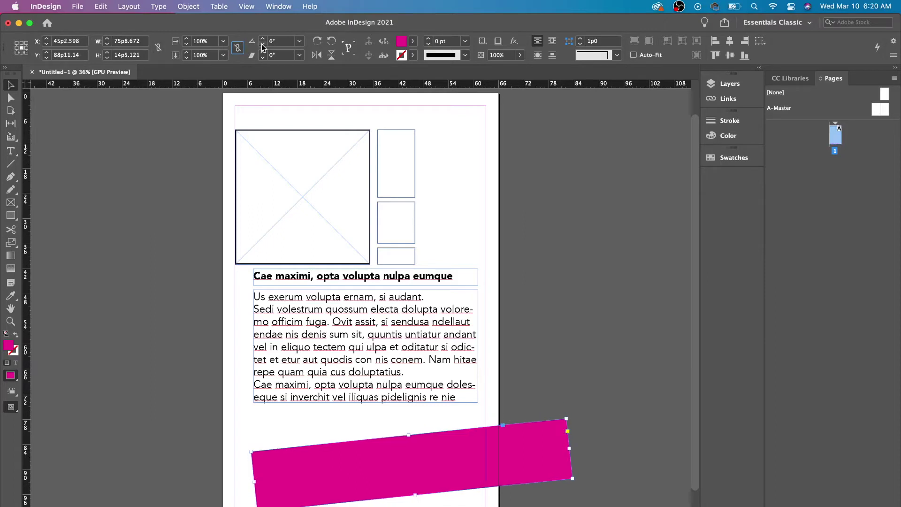
{"action": "left_click", "coordinate": [262, 44]}
{"action": "left_click", "coordinate": [262, 44]}
{"action": "left_click", "coordinate": [263, 44]}
{"action": "left_click", "coordinate": [262, 45]}
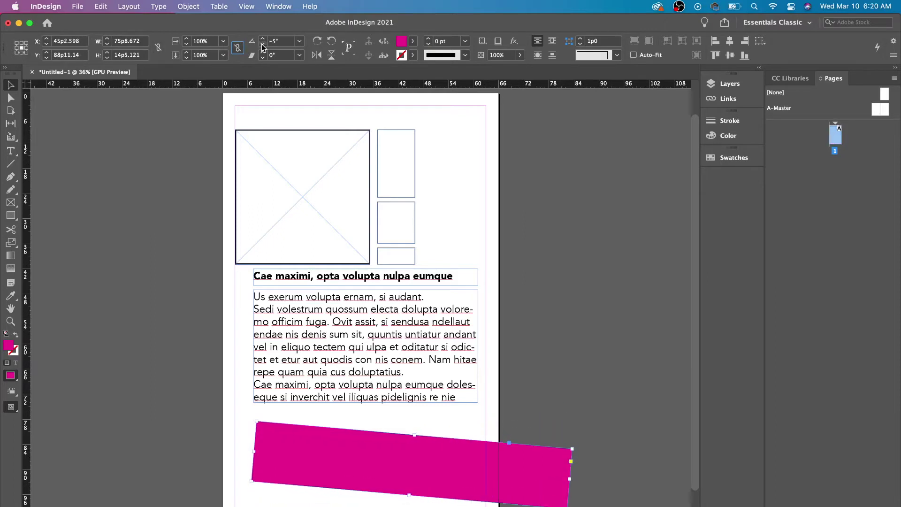
{"action": "left_click", "coordinate": [262, 44]}
{"action": "left_click", "coordinate": [263, 45]}
{"action": "left_click", "coordinate": [262, 44]}
{"action": "left_click", "coordinate": [262, 45]}
{"action": "left_click", "coordinate": [262, 45]}
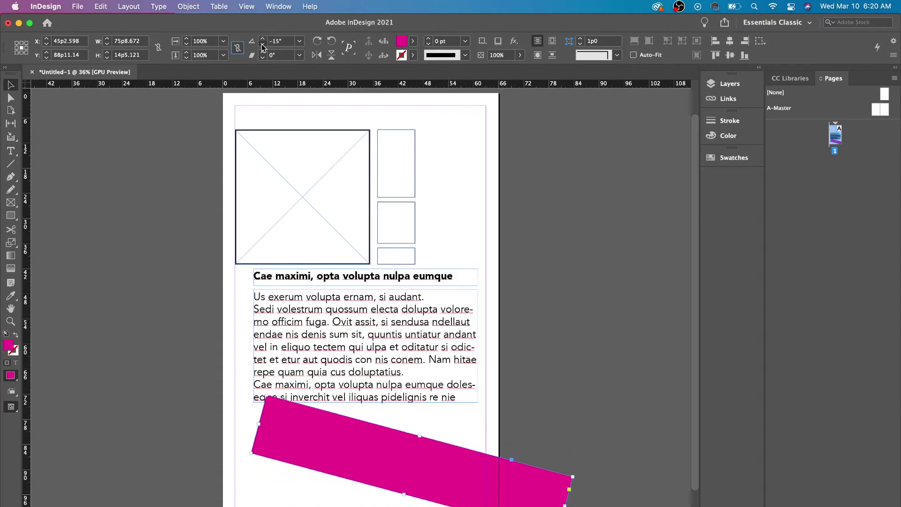
{"action": "left_click", "coordinate": [262, 44]}
{"action": "left_click", "coordinate": [263, 44]}
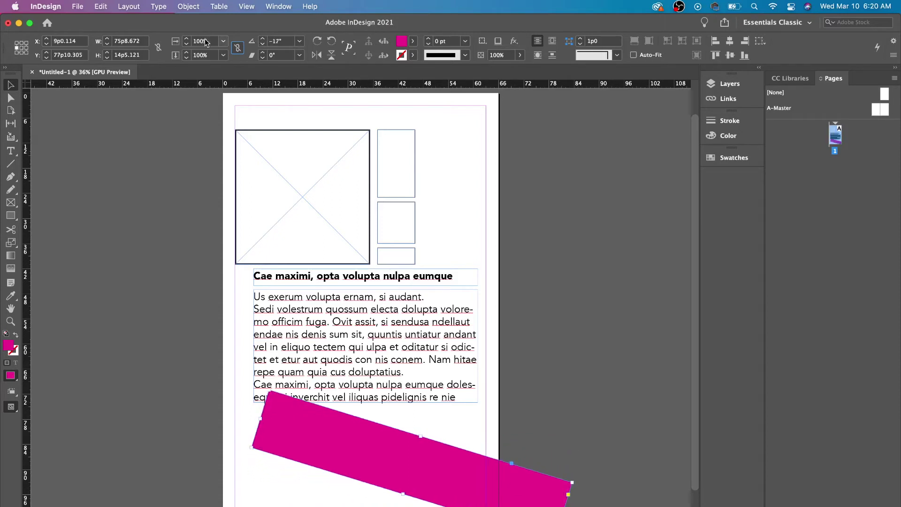
{"action": "left_click", "coordinate": [262, 45]}
{"action": "left_click", "coordinate": [261, 45]}
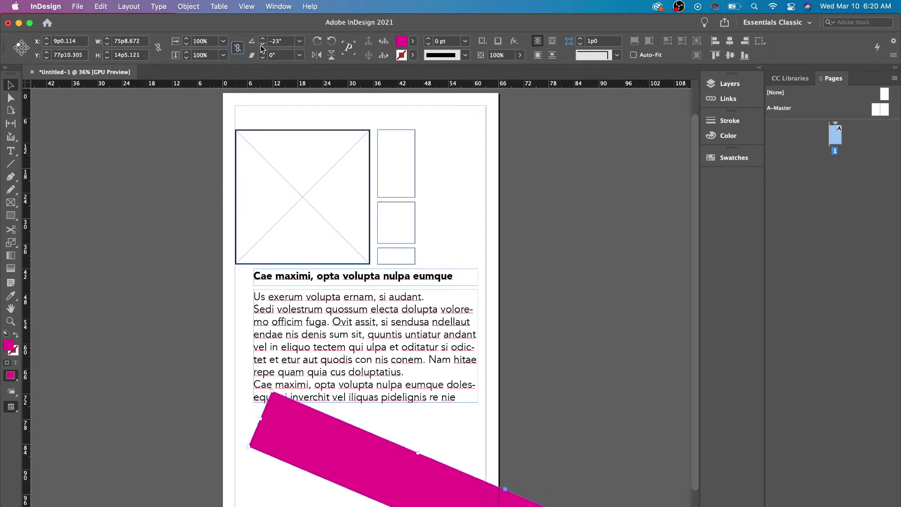
{"action": "left_click", "coordinate": [262, 45]}
{"action": "left_click", "coordinate": [261, 45]}
{"action": "left_click", "coordinate": [261, 45]}
{"action": "left_click", "coordinate": [261, 46]}
{"action": "left_click", "coordinate": [261, 46]}
{"action": "left_click", "coordinate": [262, 46]}
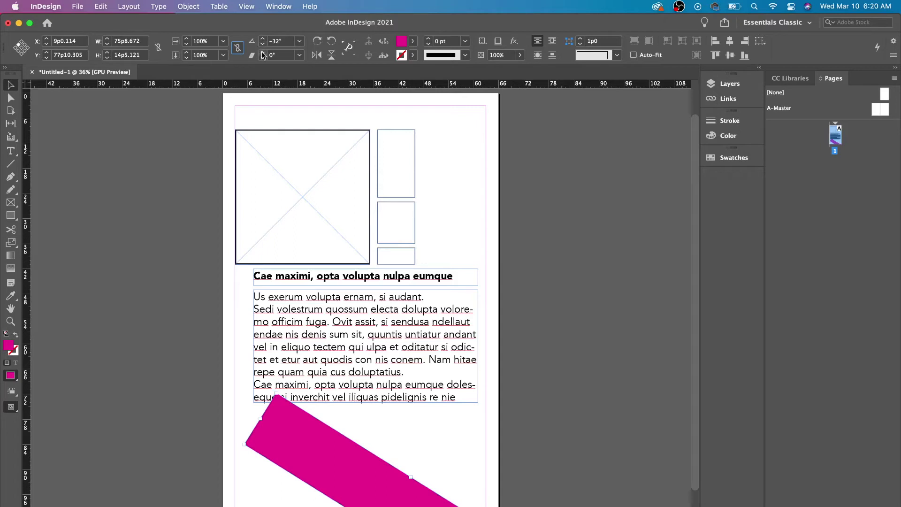
{"action": "left_click", "coordinate": [281, 43]}
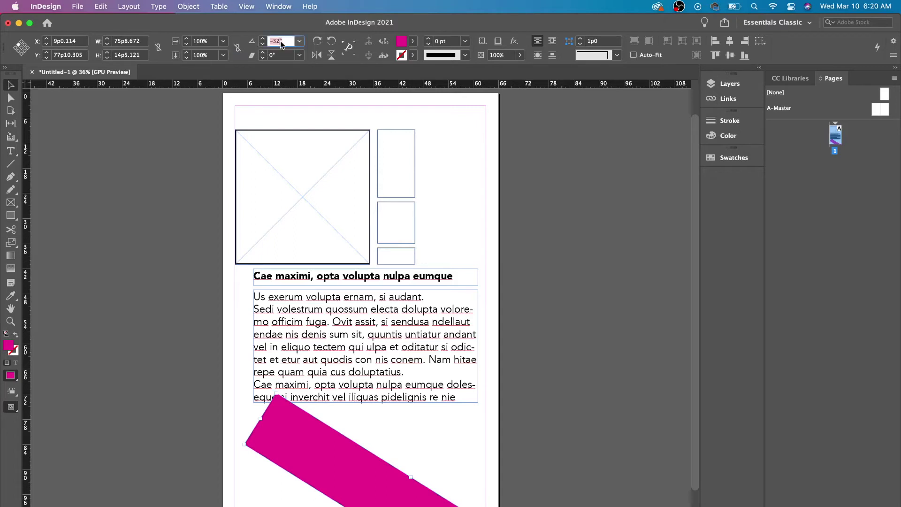
Reset the rotation to 0° and step the shear angle up to 52°
{"action": "type", "text": "0"}
{"action": "key", "text": "Return"}
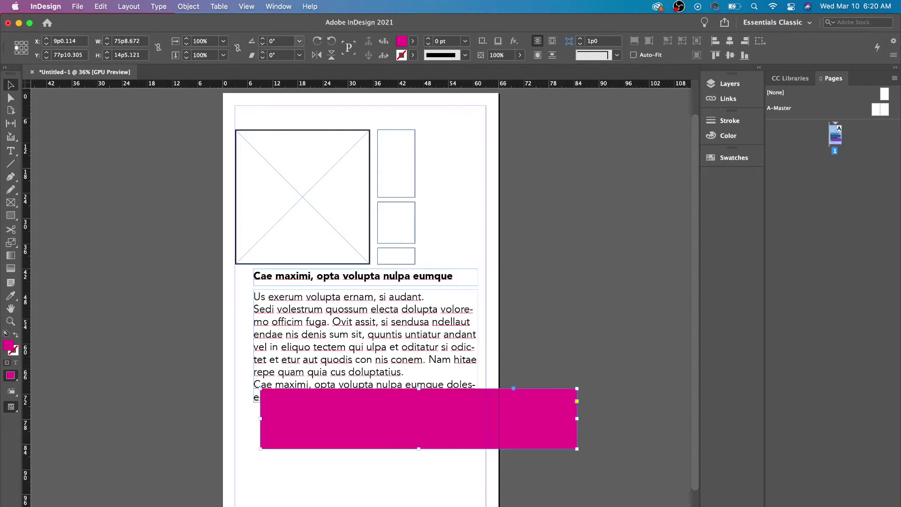
{"action": "left_click", "coordinate": [263, 53]}
{"action": "left_click", "coordinate": [262, 54]}
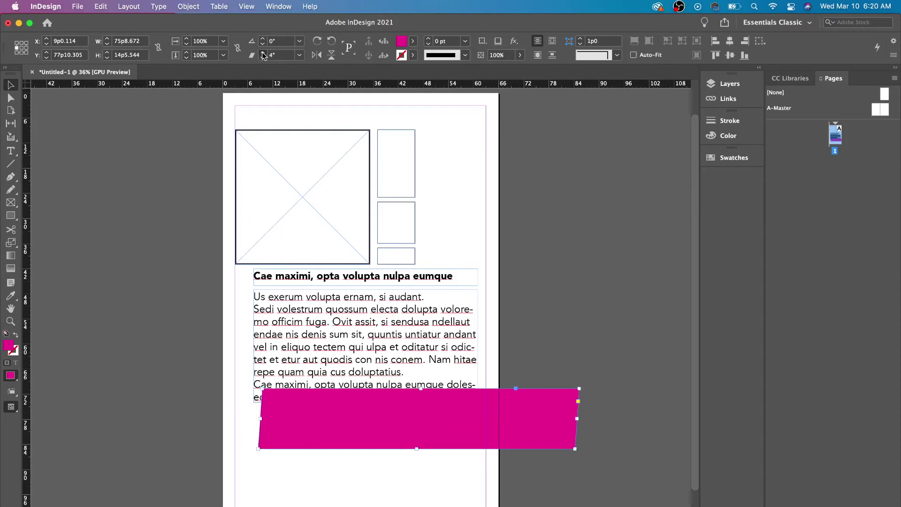
{"action": "left_click", "coordinate": [262, 53]}
{"action": "left_click", "coordinate": [262, 53]}
{"action": "left_click", "coordinate": [263, 53]}
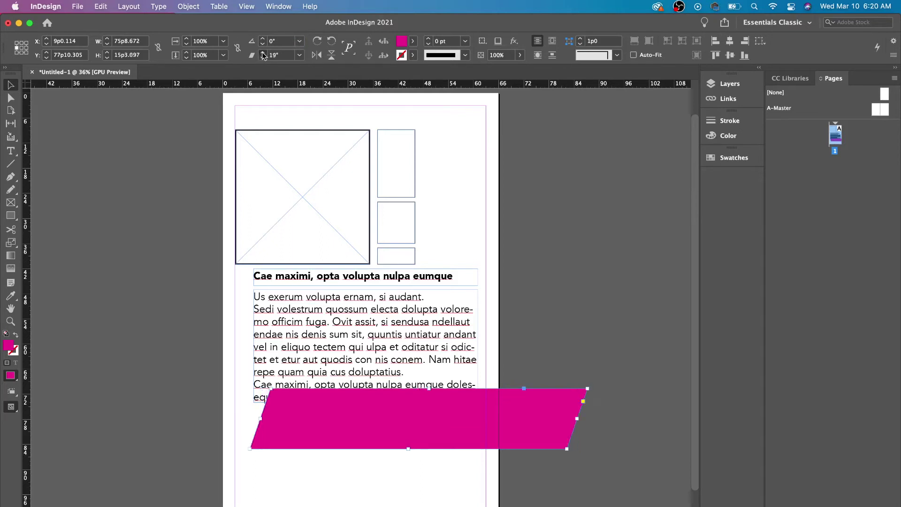
{"action": "left_click", "coordinate": [262, 53]}
{"action": "left_click", "coordinate": [262, 53]}
{"action": "left_click", "coordinate": [262, 53]}
{"action": "left_click", "coordinate": [262, 53]}
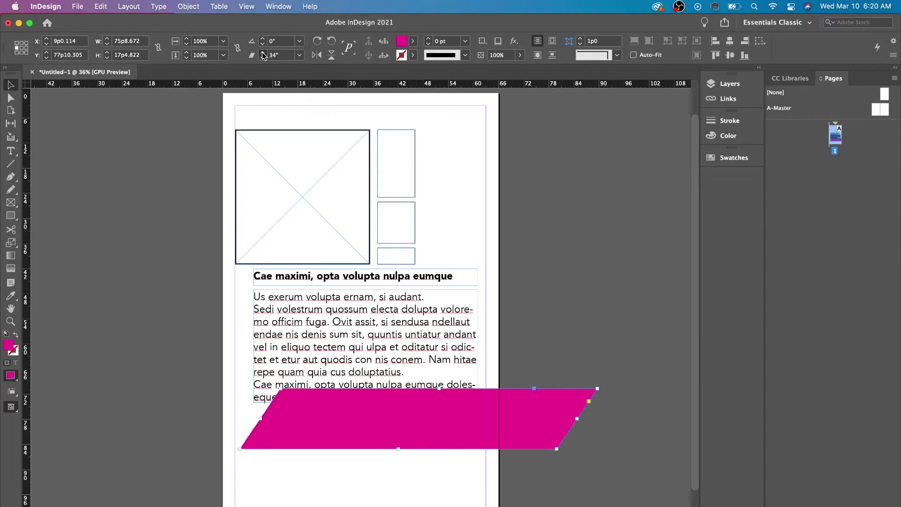
{"action": "left_click", "coordinate": [262, 53]}
{"action": "left_click", "coordinate": [262, 53]}
{"action": "left_click", "coordinate": [263, 54]}
{"action": "left_click", "coordinate": [263, 53]}
{"action": "left_click", "coordinate": [263, 53]}
{"action": "left_click", "coordinate": [263, 54]}
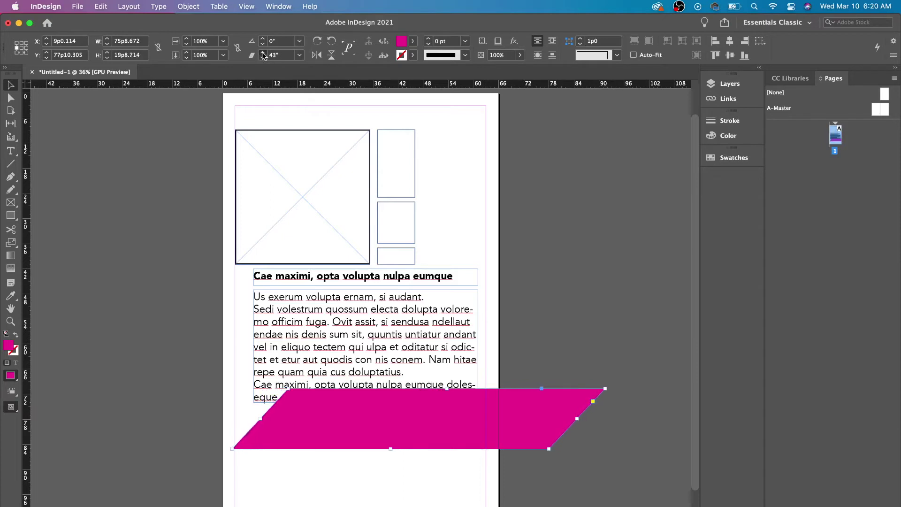
{"action": "left_click", "coordinate": [262, 54]}
{"action": "left_click", "coordinate": [263, 54]}
{"action": "left_click", "coordinate": [263, 53]}
{"action": "left_click", "coordinate": [263, 53]}
{"action": "left_click", "coordinate": [263, 54]}
{"action": "left_click", "coordinate": [263, 54]}
{"action": "left_click", "coordinate": [262, 54]}
{"action": "left_click", "coordinate": [263, 54]}
{"action": "left_click", "coordinate": [263, 54]}
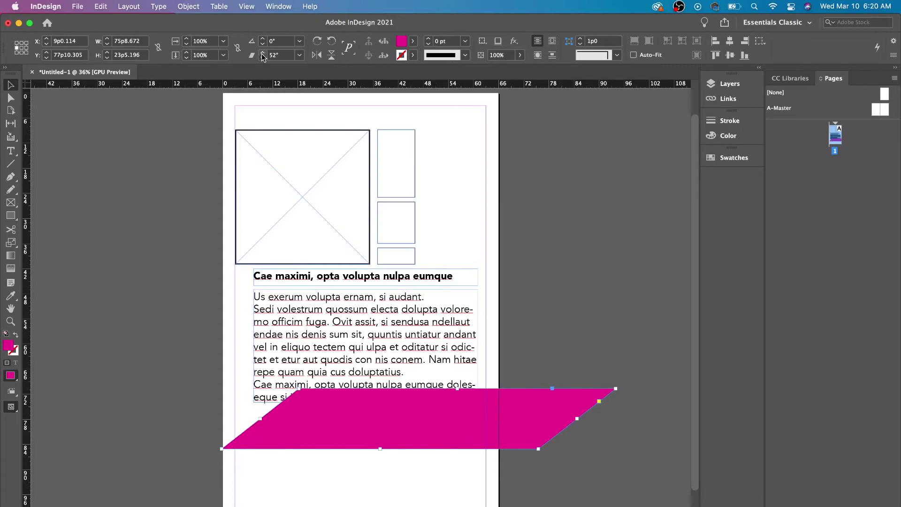
Reduce the shear and then set the shear angle to 0°
{"action": "left_click", "coordinate": [262, 57]}
{"action": "left_click", "coordinate": [263, 57]}
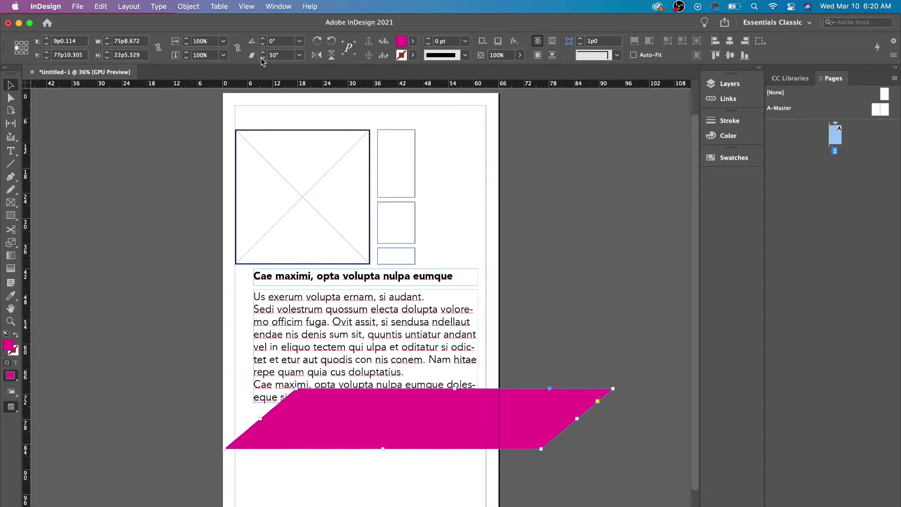
{"action": "left_click", "coordinate": [262, 57]}
{"action": "left_click", "coordinate": [262, 57]}
{"action": "left_click", "coordinate": [262, 57]}
{"action": "left_click", "coordinate": [262, 57]}
{"action": "left_click", "coordinate": [262, 57]}
{"action": "left_click", "coordinate": [263, 57]}
{"action": "left_click", "coordinate": [263, 57]}
{"action": "left_click", "coordinate": [263, 57]}
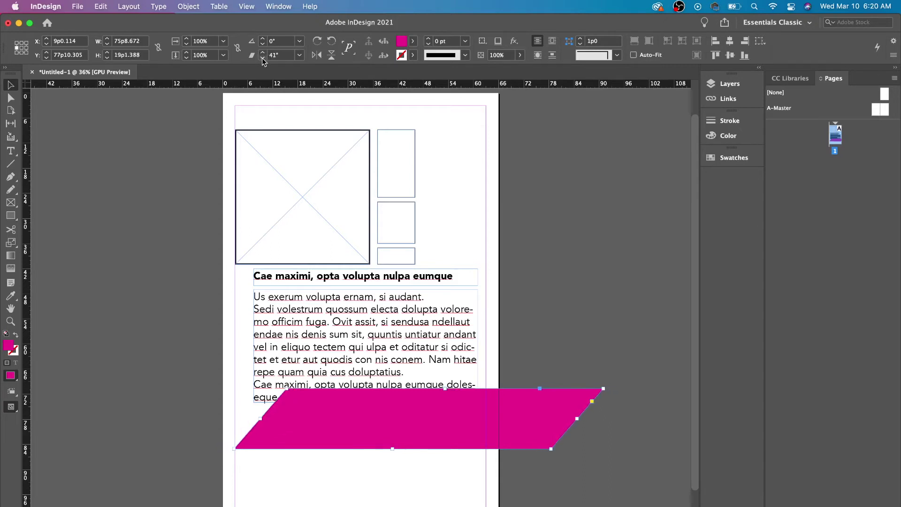
{"action": "left_click", "coordinate": [270, 55]}
{"action": "type", "text": "0"}
{"action": "key", "text": "Return"}
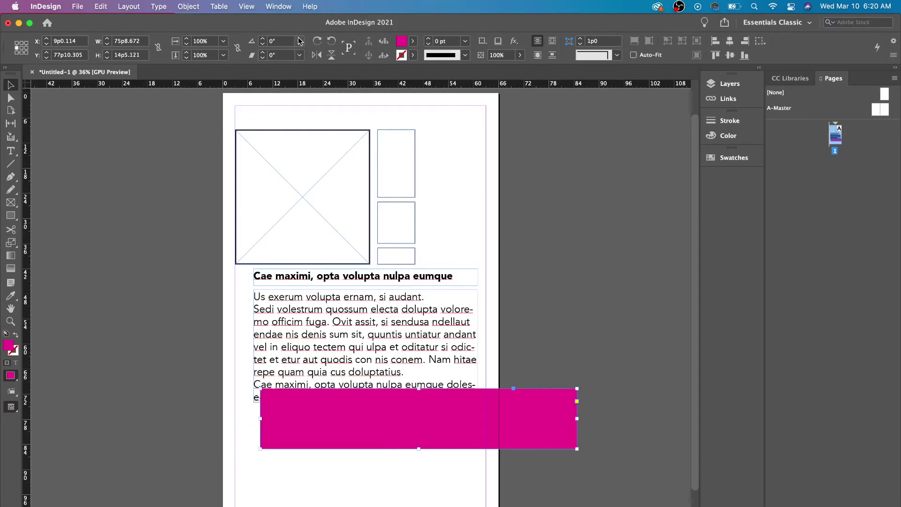
{"action": "left_click", "coordinate": [317, 40]}
{"action": "left_click", "coordinate": [331, 40]}
{"action": "left_click", "coordinate": [330, 41]}
{"action": "left_click", "coordinate": [317, 41]}
{"action": "left_click", "coordinate": [332, 41]}
{"action": "left_click", "coordinate": [317, 42]}
{"action": "left_click", "coordinate": [317, 55]}
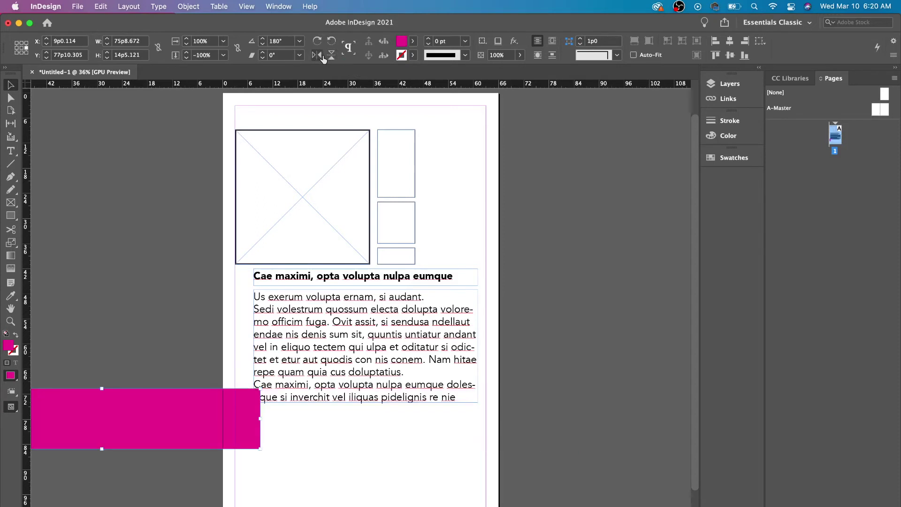
{"action": "left_click", "coordinate": [317, 55]}
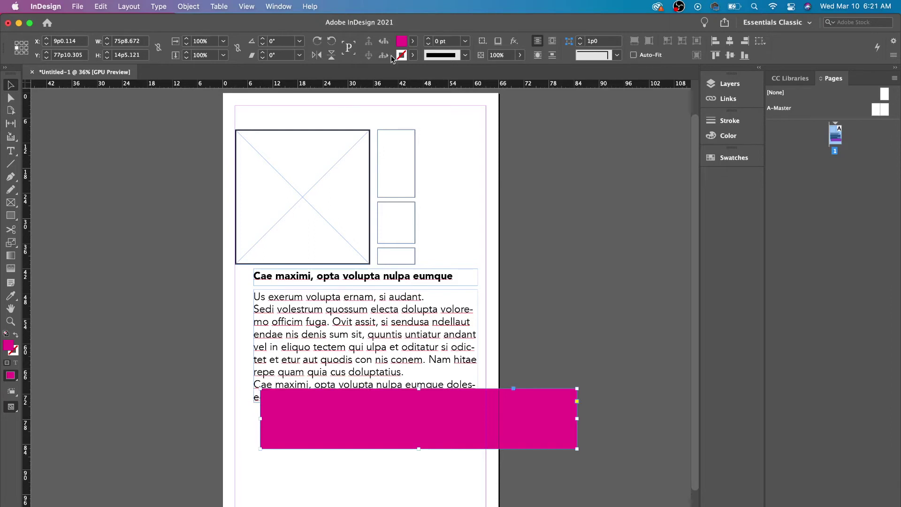
Try red, green, None, Registration and Black fills, settling on the [Paper] white fill
{"action": "left_click", "coordinate": [413, 41]}
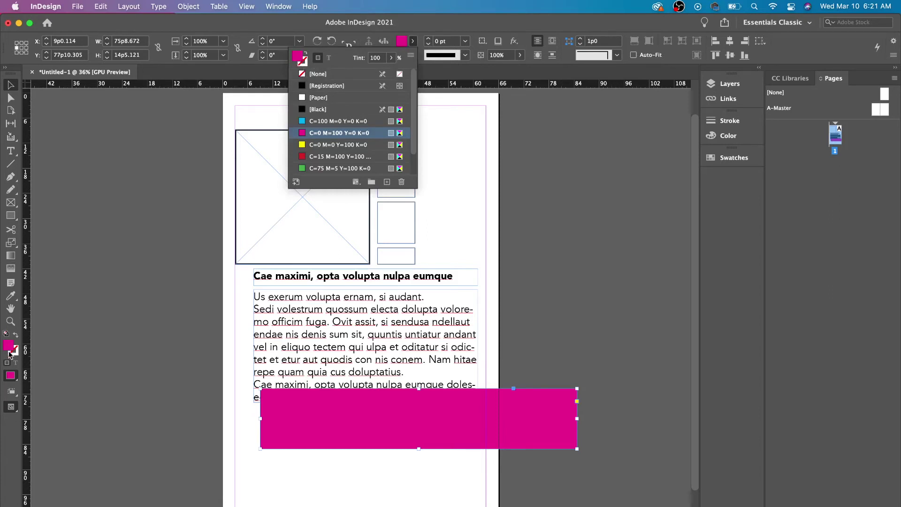
{"action": "left_click", "coordinate": [327, 157]}
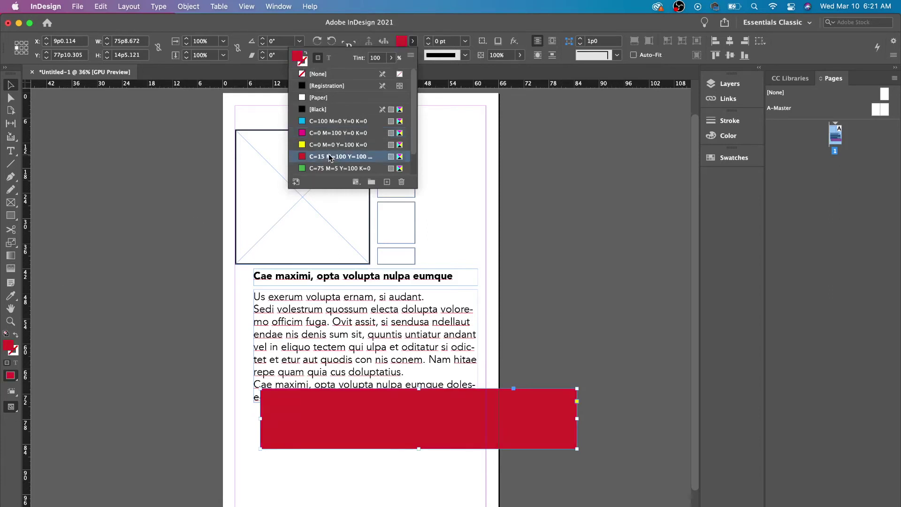
{"action": "left_click", "coordinate": [331, 168]}
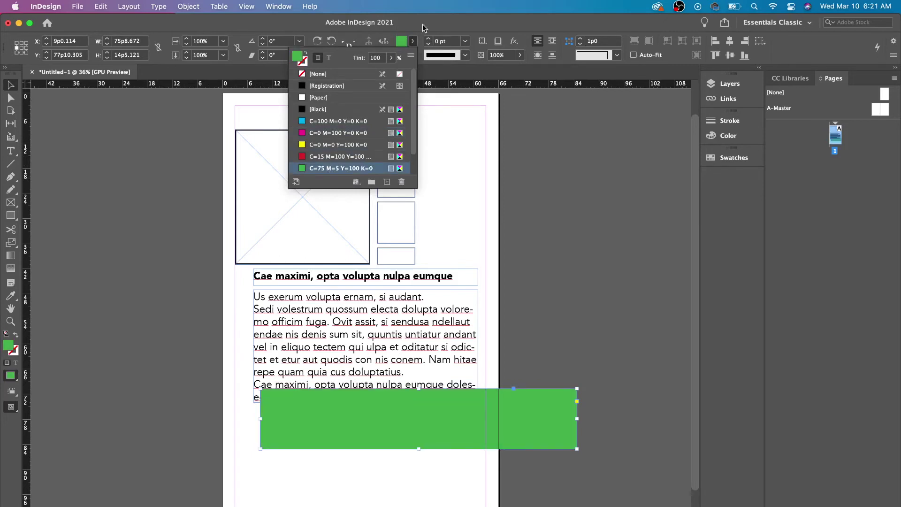
{"action": "left_click", "coordinate": [343, 101]}
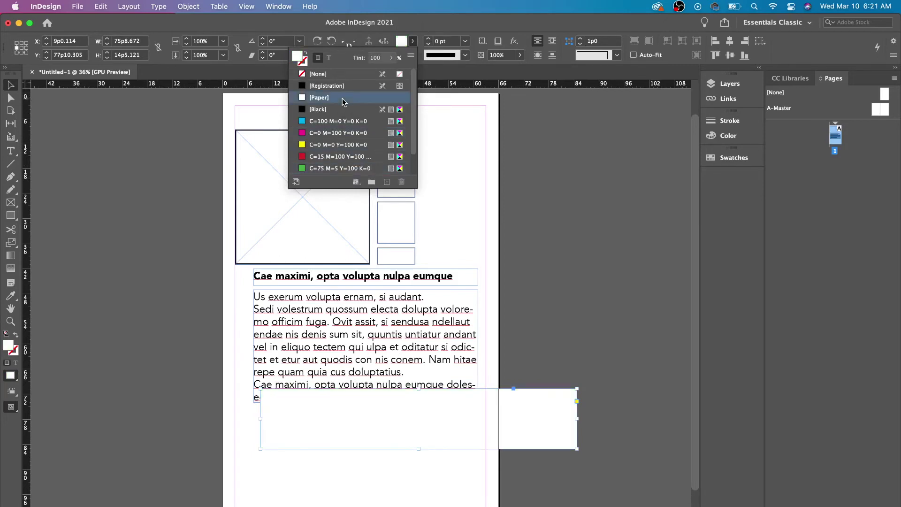
{"action": "left_click", "coordinate": [334, 75]}
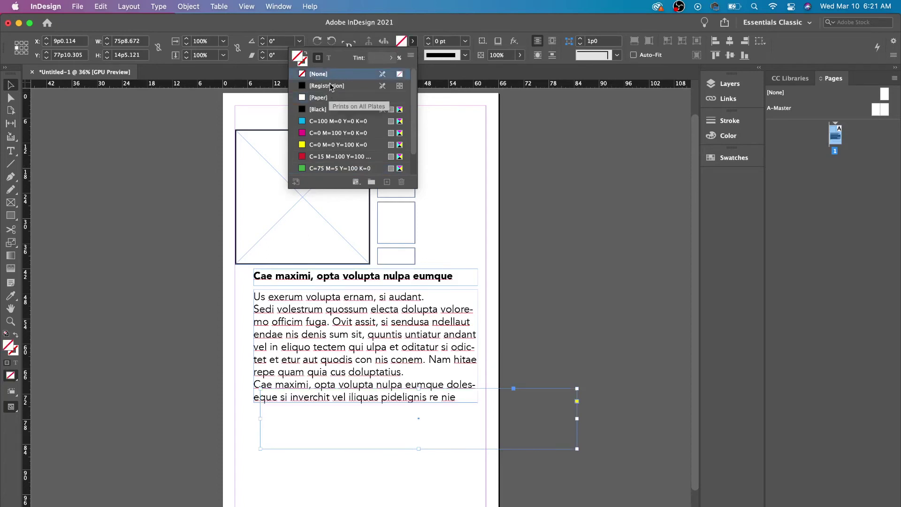
{"action": "left_click", "coordinate": [337, 88]}
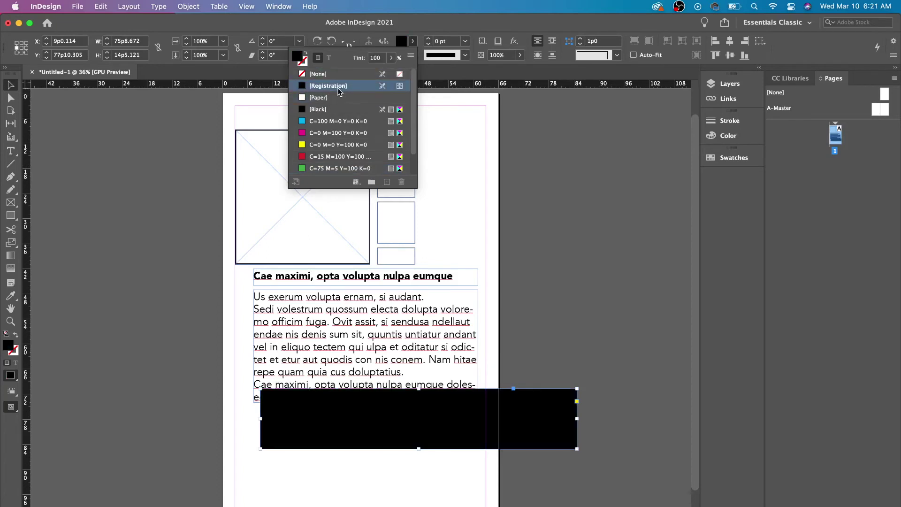
{"action": "left_click", "coordinate": [335, 98]}
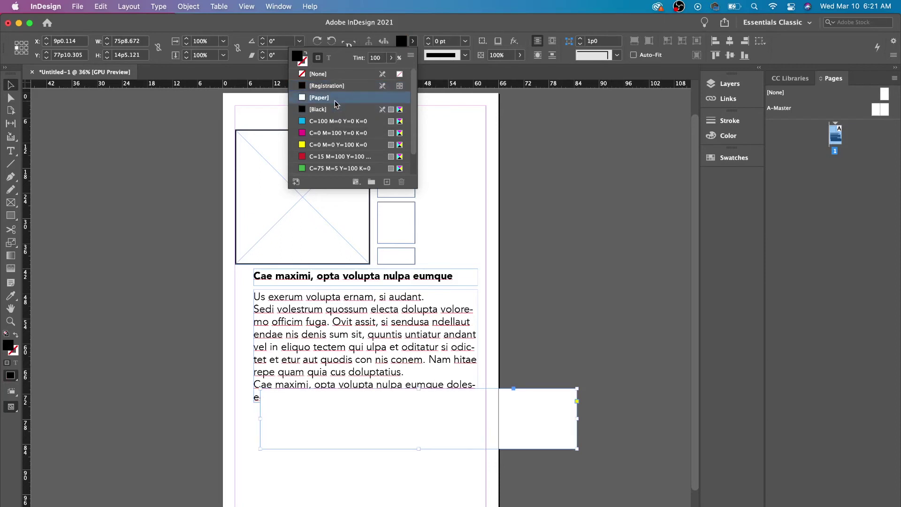
{"action": "left_click", "coordinate": [336, 111]}
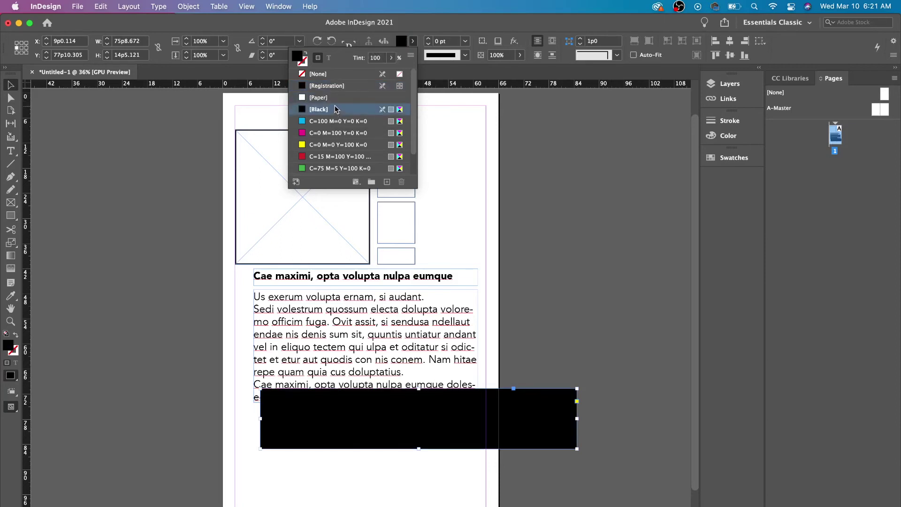
{"action": "left_click", "coordinate": [339, 102]}
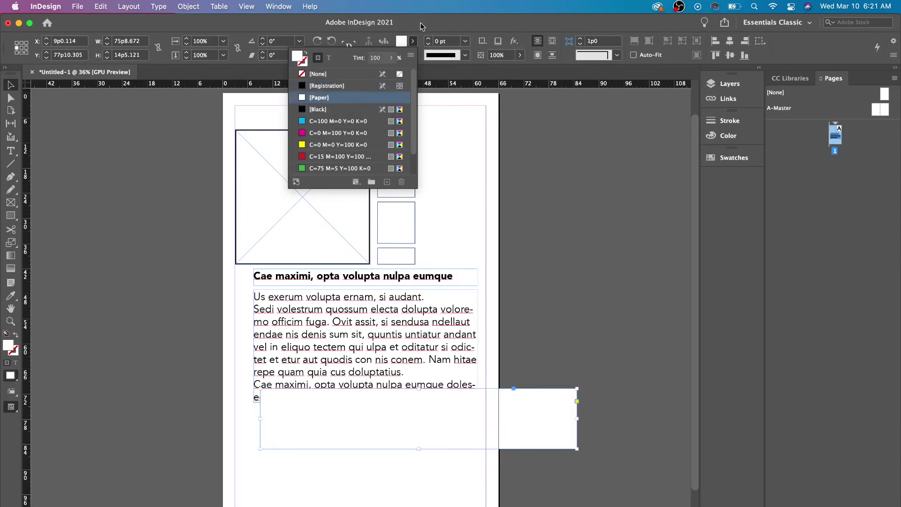
{"action": "left_click", "coordinate": [414, 55]}
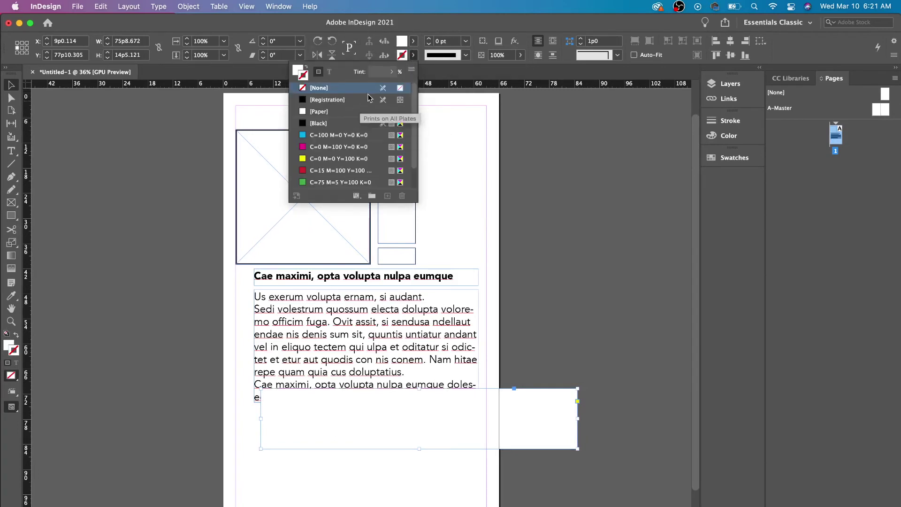
Give the rectangle a black stroke at 4 pt weight
{"action": "left_click", "coordinate": [430, 40]}
{"action": "left_click", "coordinate": [429, 39]}
{"action": "left_click", "coordinate": [430, 40]}
{"action": "left_click", "coordinate": [430, 40]}
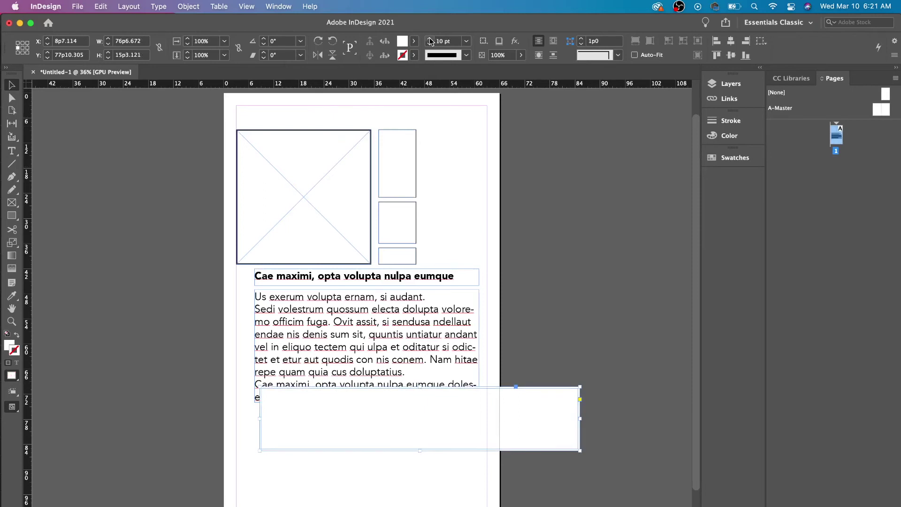
{"action": "left_click", "coordinate": [413, 54]}
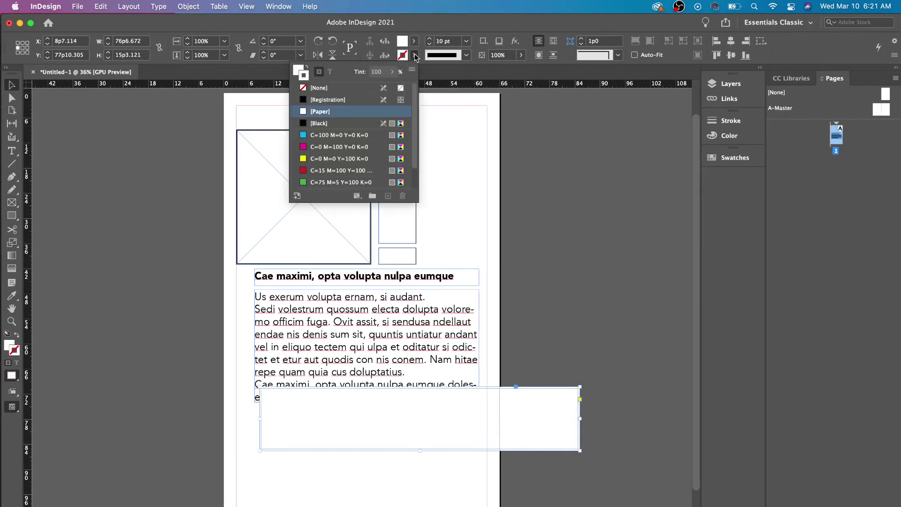
{"action": "left_click", "coordinate": [327, 124]}
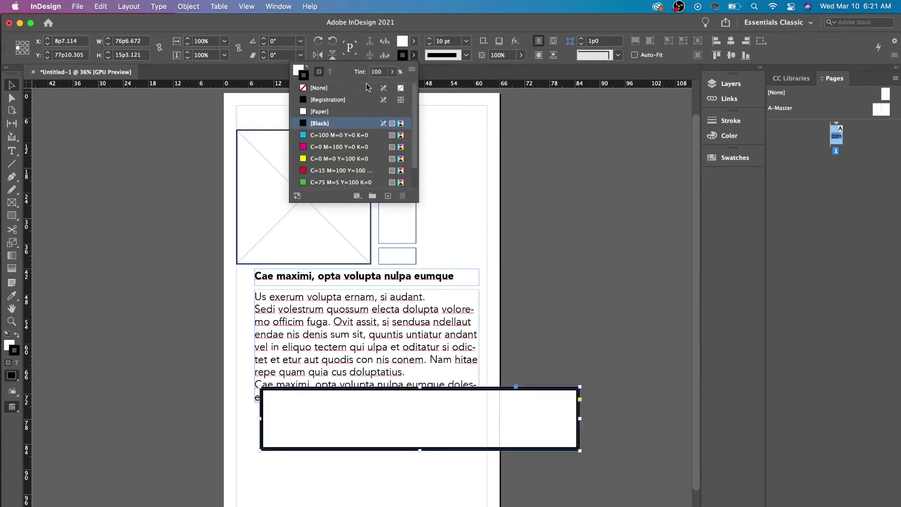
{"action": "left_click", "coordinate": [429, 45]}
{"action": "left_click", "coordinate": [430, 45]}
{"action": "left_click", "coordinate": [430, 45]}
{"action": "left_click", "coordinate": [430, 45]}
{"action": "left_click", "coordinate": [430, 45]}
{"action": "left_click", "coordinate": [429, 45]}
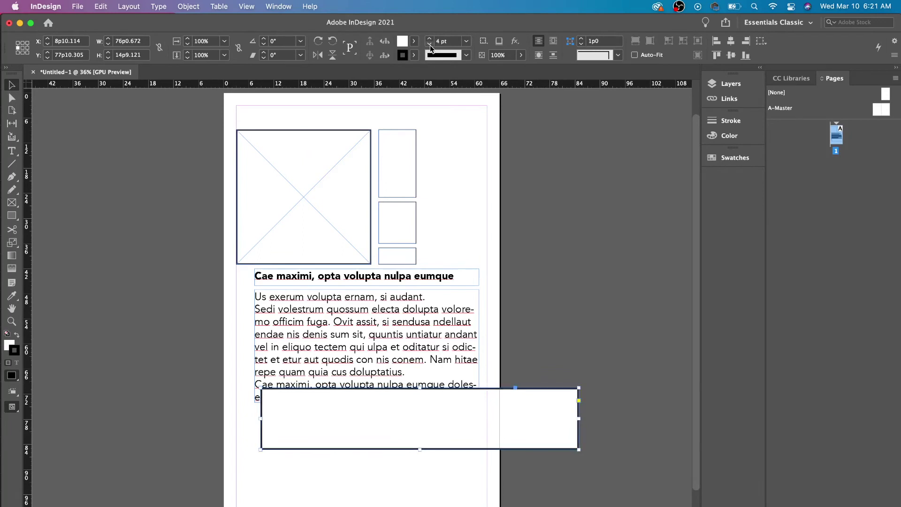
Change the stroke type to Japanese Dots and move the frame to X -3p9.936, Y 83p7.439
{"action": "left_click", "coordinate": [466, 55]}
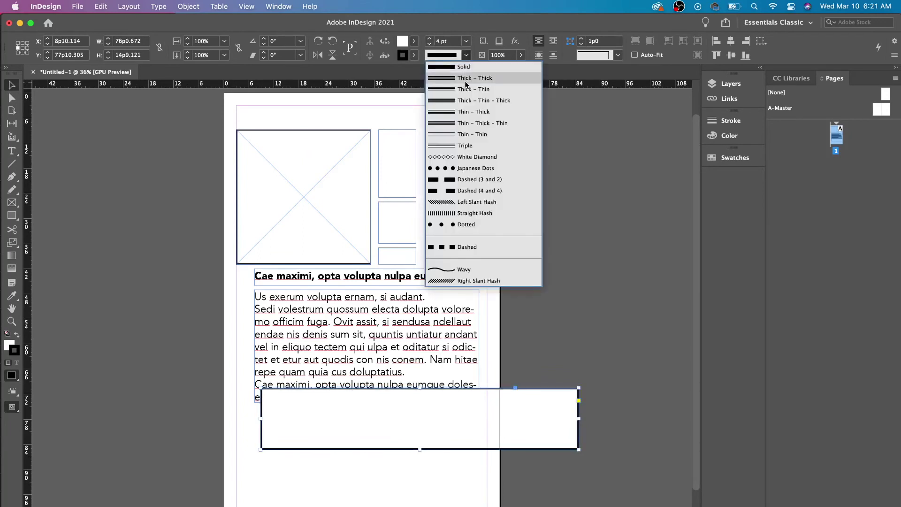
{"action": "left_click", "coordinate": [465, 79]}
{"action": "left_click", "coordinate": [466, 55]}
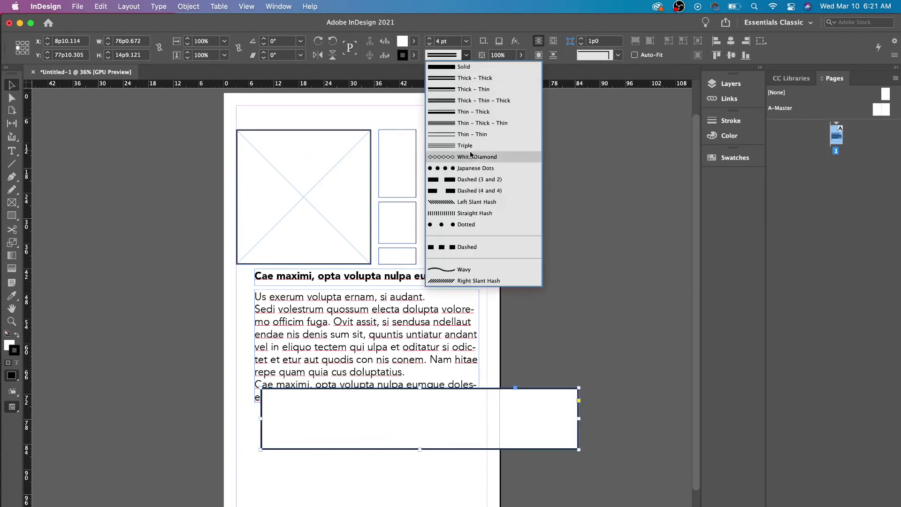
{"action": "left_click", "coordinate": [471, 167]}
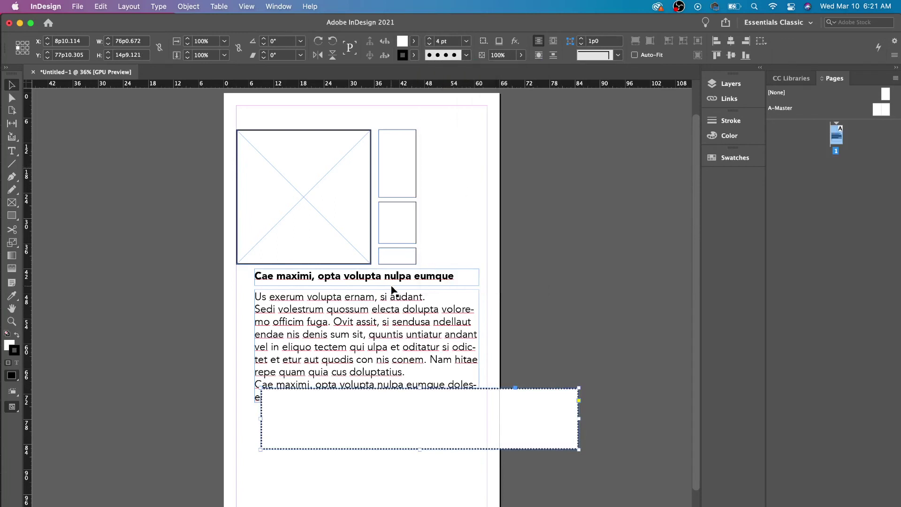
{"action": "left_click_drag", "start_coordinate": [431, 423], "coordinate": [378, 447]}
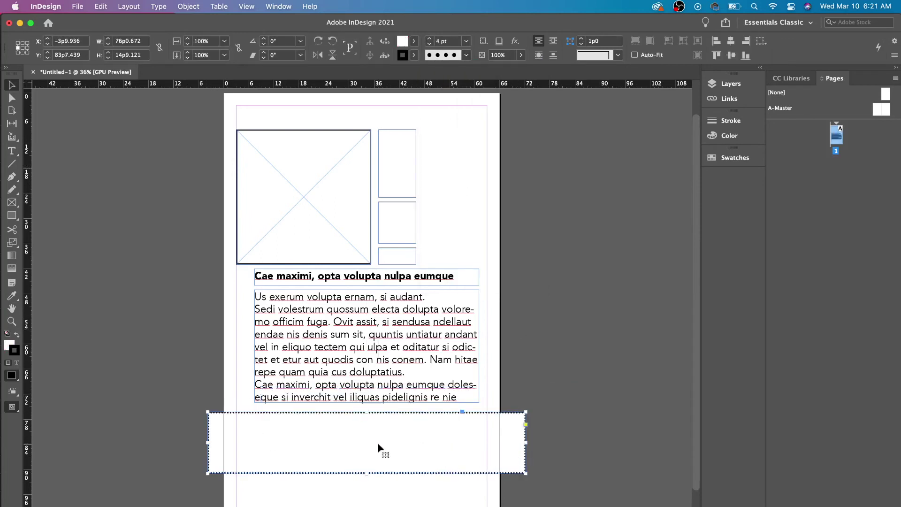
Set effects to apply to the Fill, browse the fx menu, then adjust fill opacity
{"action": "left_click", "coordinate": [485, 43]}
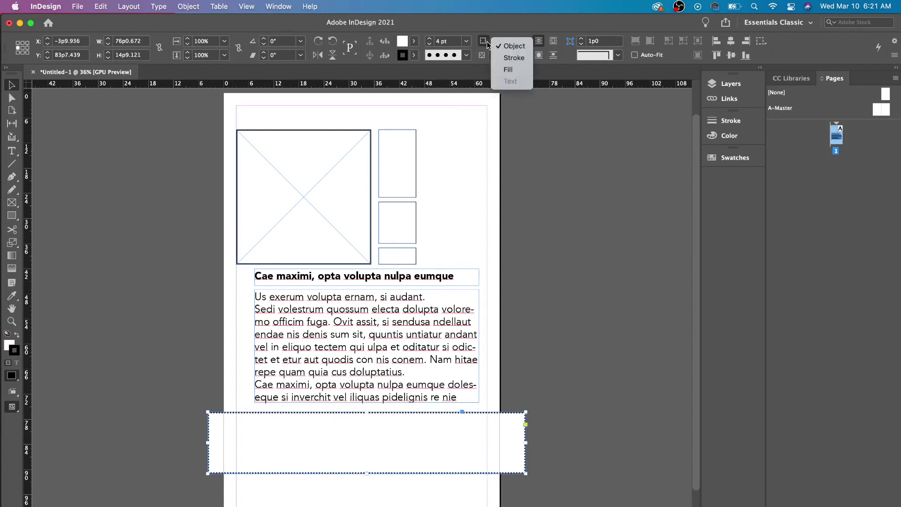
{"action": "left_click", "coordinate": [509, 69]}
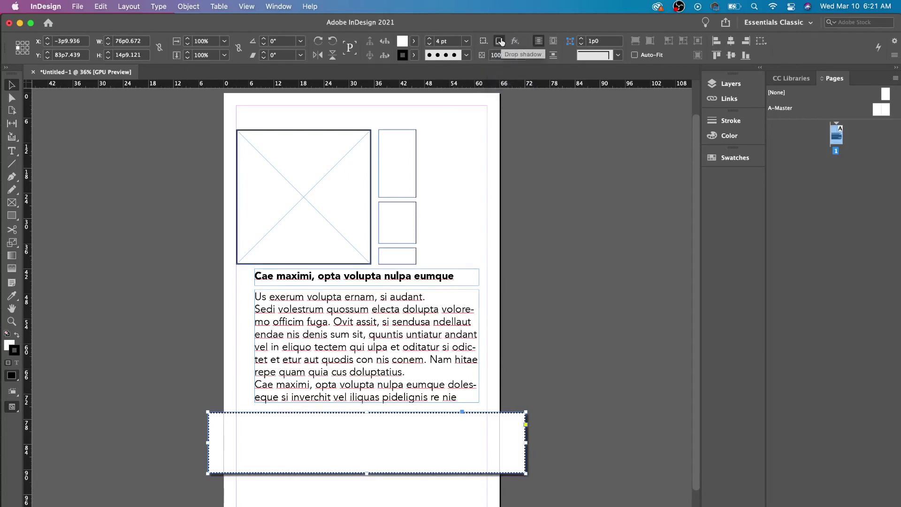
{"action": "left_click", "coordinate": [515, 41]}
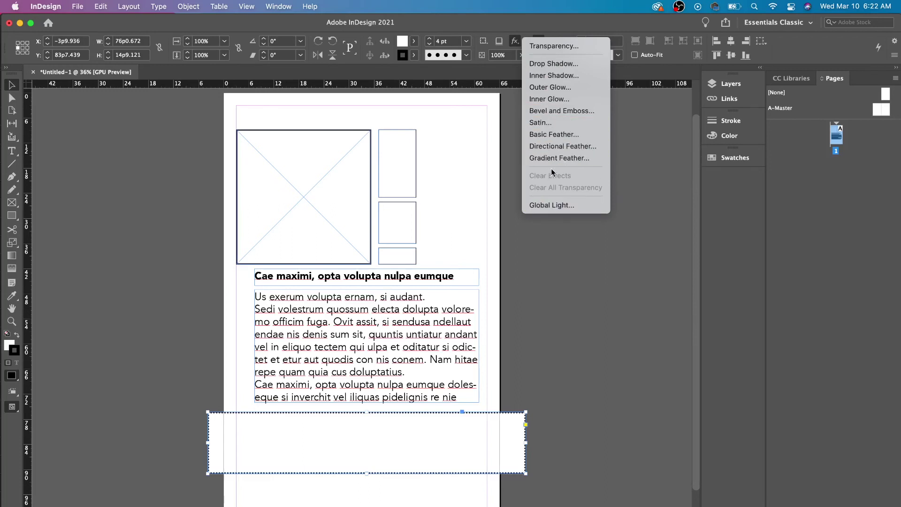
{"action": "left_click", "coordinate": [491, 70]}
{"action": "left_click", "coordinate": [521, 55]}
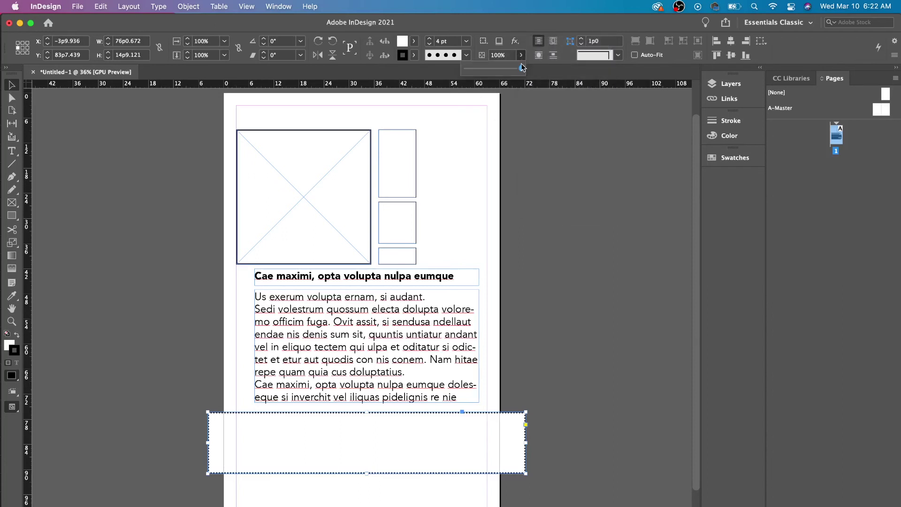
{"action": "mouse_move", "coordinate": [522, 68]}
{"action": "left_mouse_down"}
{"action": "mouse_move", "coordinate": [465, 71]}
{"action": "mouse_move", "coordinate": [522, 69]}
{"action": "left_mouse_up"}
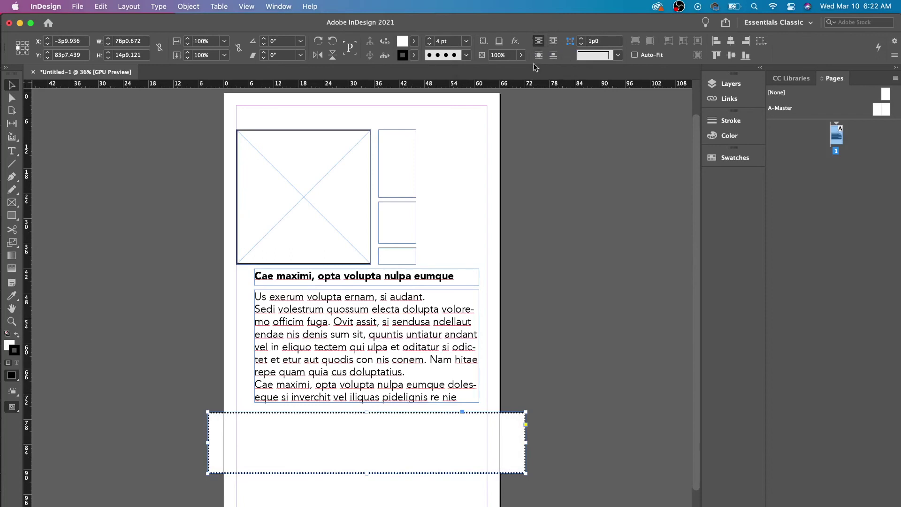
Move the rectangle up into the body text with Wrap Around Bounding Box, then try Jump Object
{"action": "left_click_drag", "start_coordinate": [357, 459], "coordinate": [358, 439]}
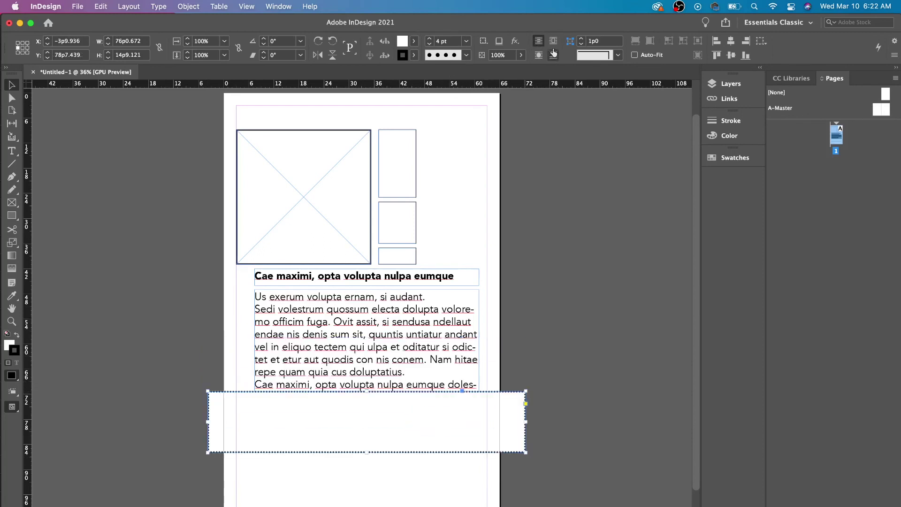
{"action": "left_click", "coordinate": [539, 55]}
{"action": "left_click_drag", "start_coordinate": [358, 439], "coordinate": [354, 370]}
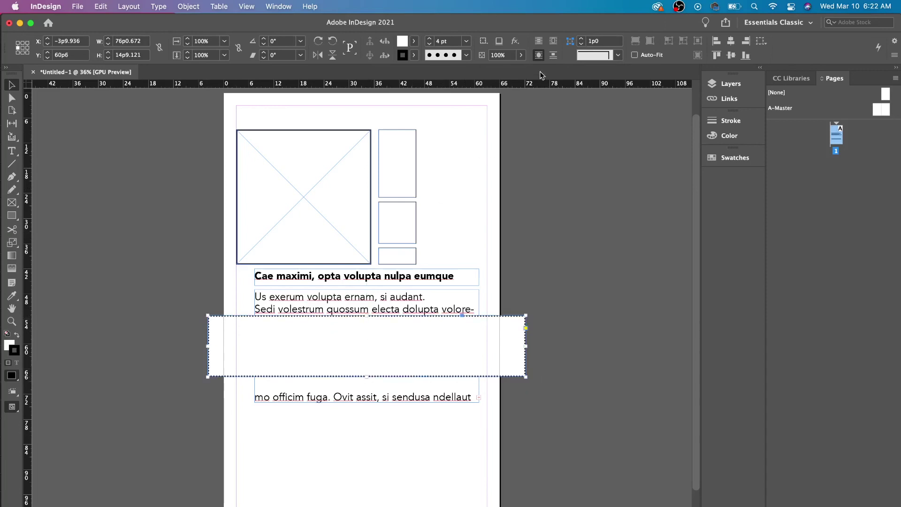
{"action": "left_click", "coordinate": [554, 56]}
Drag the rectangle through the paragraph to preview the wrap, then place it just below the text
{"action": "mouse_move", "coordinate": [435, 360]}
{"action": "left_mouse_down"}
{"action": "mouse_move", "coordinate": [434, 304]}
{"action": "mouse_move", "coordinate": [434, 367]}
{"action": "left_mouse_up"}
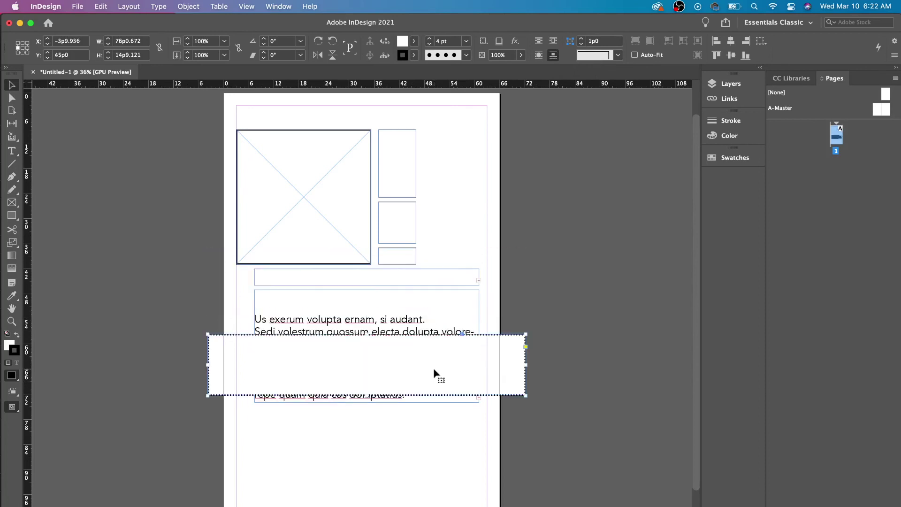
{"action": "left_click", "coordinate": [553, 41]}
{"action": "left_click_drag", "start_coordinate": [408, 342], "coordinate": [407, 441]}
{"action": "left_click_drag", "start_coordinate": [350, 454], "coordinate": [352, 467]}
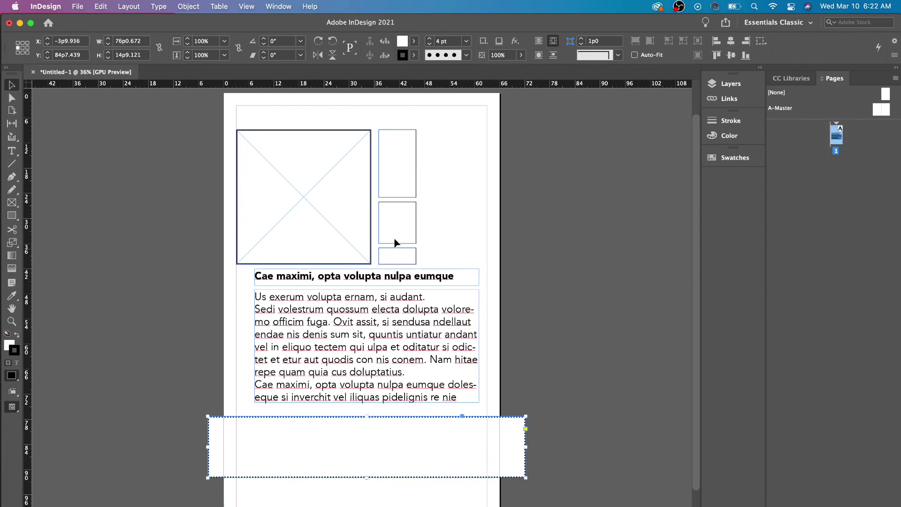
{"action": "left_click", "coordinate": [618, 55]}
Give the rectangle Fancy corners and raise the corner size to 2p0
{"action": "left_click", "coordinate": [614, 77]}
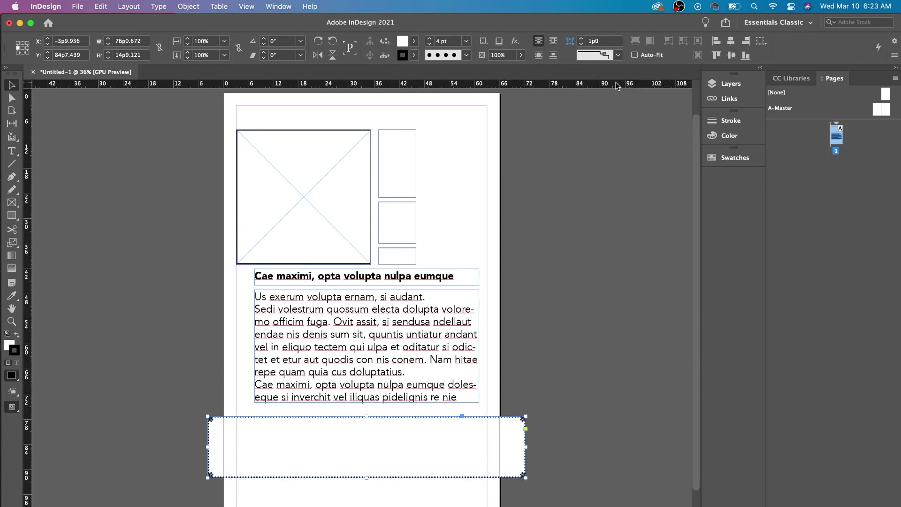
{"action": "left_click", "coordinate": [582, 39]}
{"action": "left_click", "coordinate": [582, 39]}
{"action": "left_click", "coordinate": [582, 39]}
{"action": "left_click", "coordinate": [581, 39]}
{"action": "left_click", "coordinate": [583, 39]}
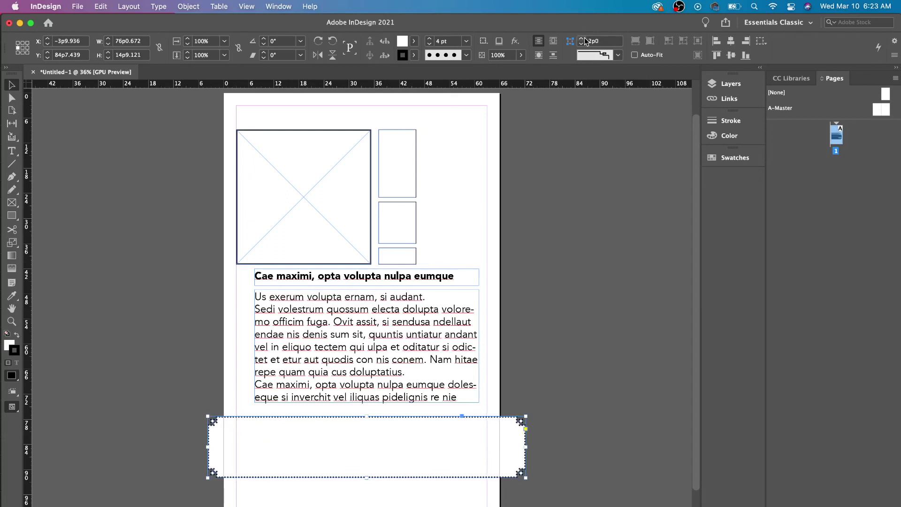
Switch the corners to Rounded and enlarge them to 2p10
{"action": "left_click", "coordinate": [619, 55]}
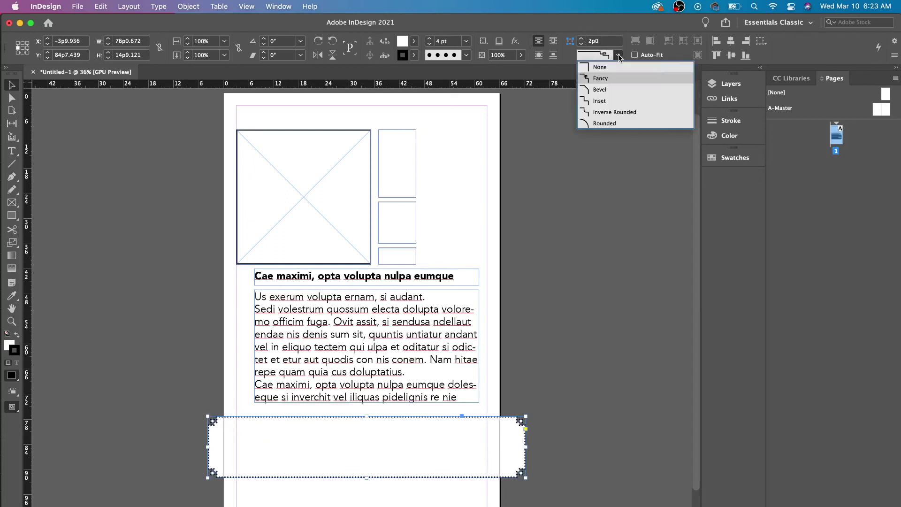
{"action": "left_click", "coordinate": [608, 124]}
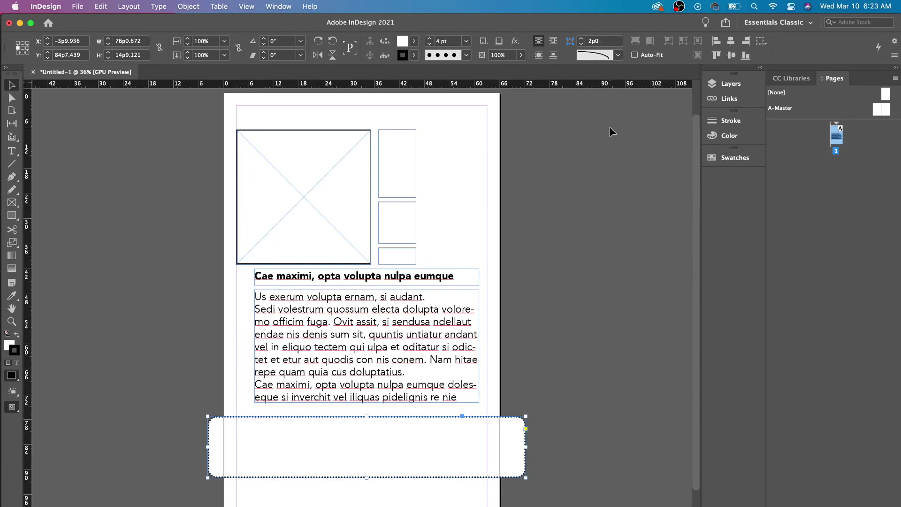
{"action": "left_click", "coordinate": [582, 39]}
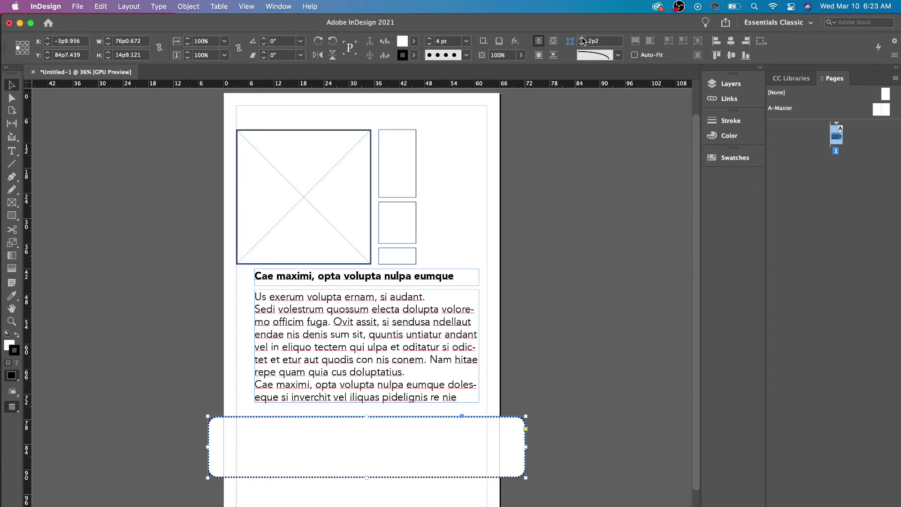
{"action": "left_click", "coordinate": [583, 39]}
{"action": "left_click", "coordinate": [582, 39]}
{"action": "left_click", "coordinate": [583, 38]}
Try Fancy and Bevel corner shapes, then settle on Inset and deselect to view the result
{"action": "left_click", "coordinate": [618, 55]}
{"action": "left_click", "coordinate": [611, 77]}
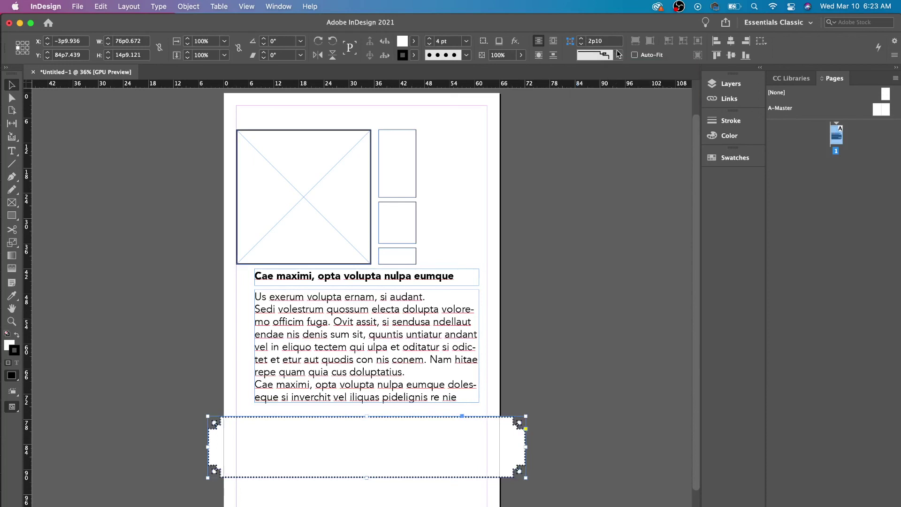
{"action": "left_click", "coordinate": [618, 55]}
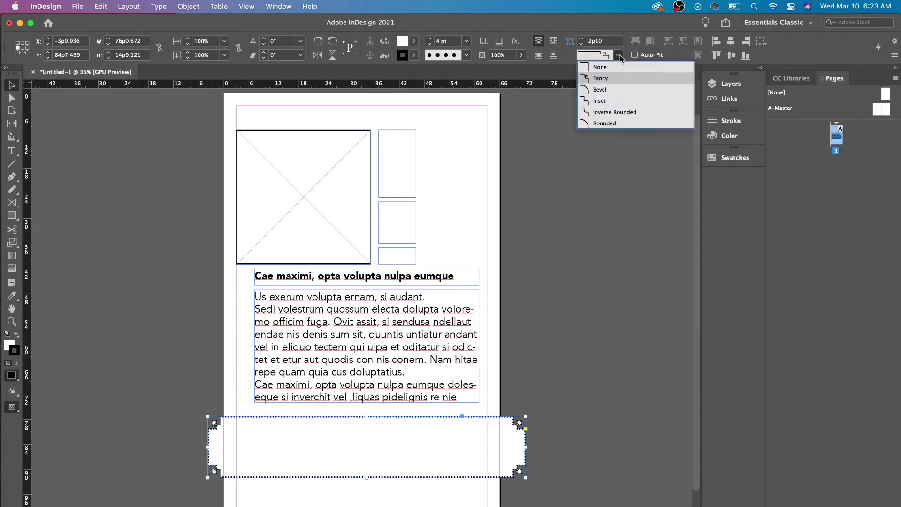
{"action": "left_click", "coordinate": [617, 90]}
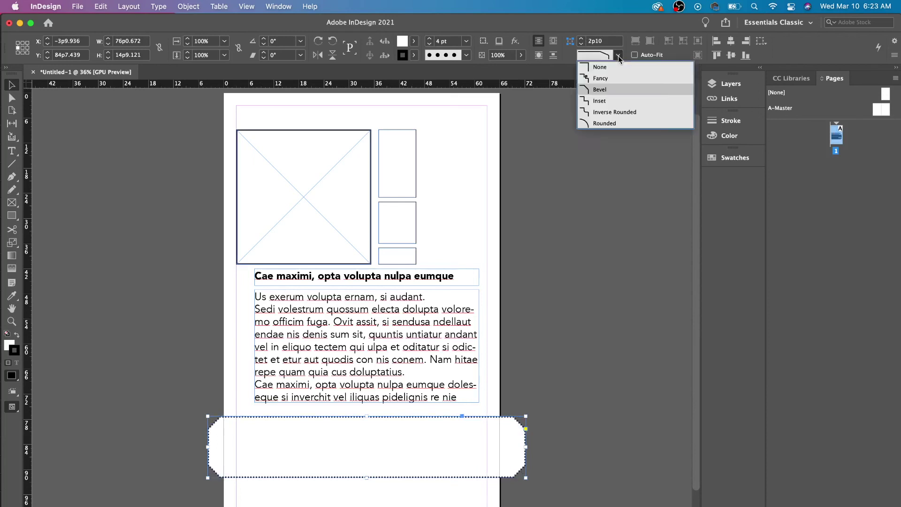
{"action": "left_click", "coordinate": [618, 101]}
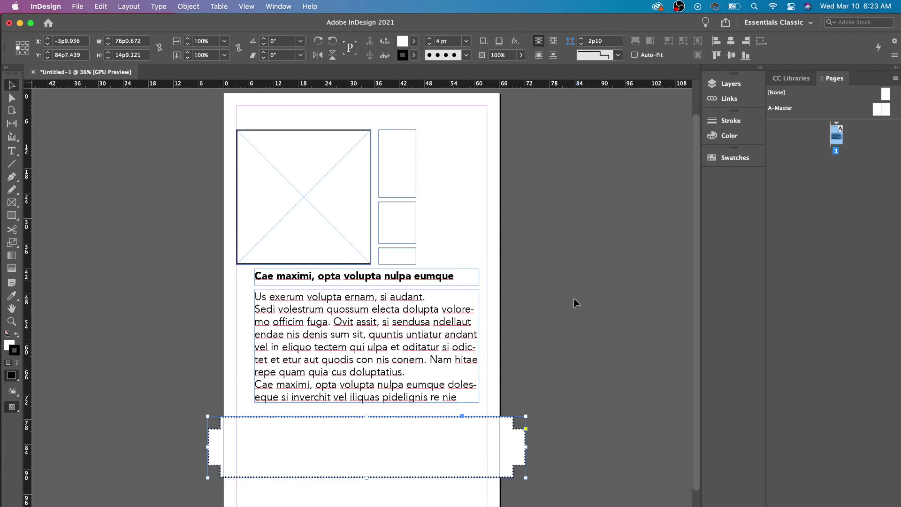
{"action": "left_click", "coordinate": [527, 433]}
{"action": "left_click", "coordinate": [407, 447]}
{"action": "left_click", "coordinate": [561, 316]}
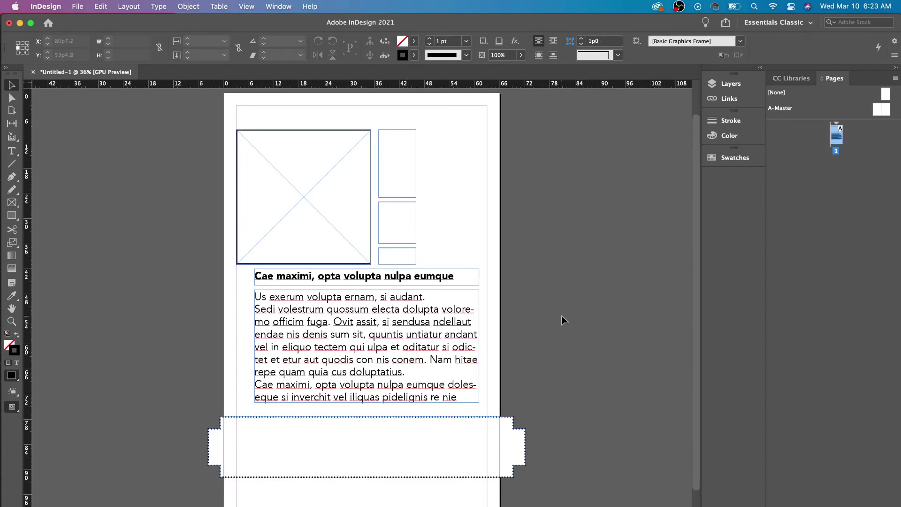